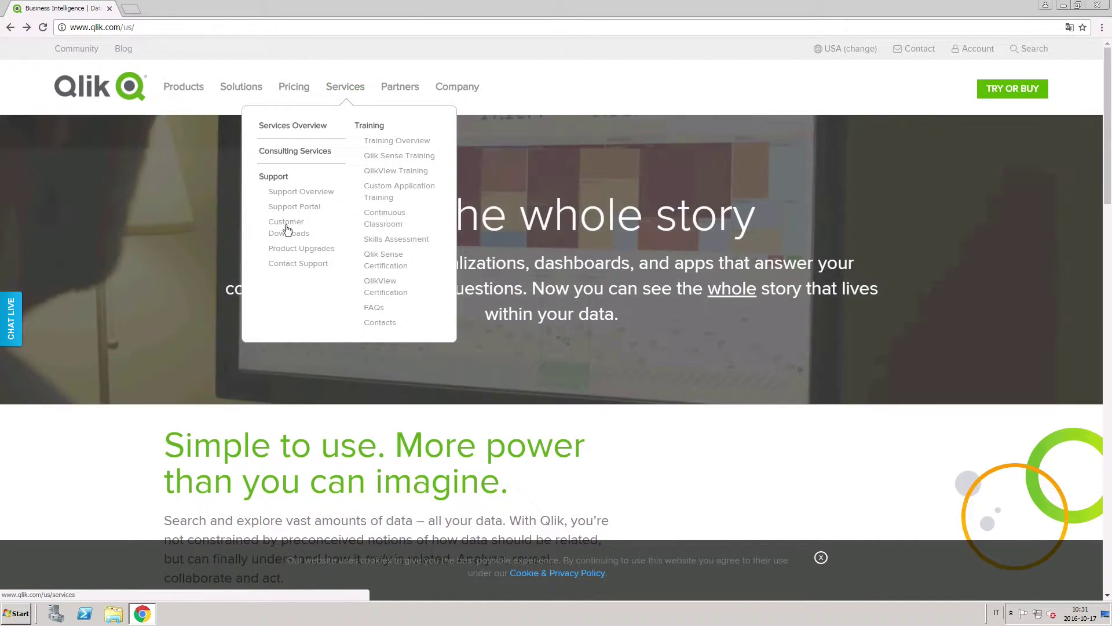
# - Download Qlik_Sense_setup.exe for Qlik Sense Initial Release 3.0.0, then minimize Chrome
pyautogui.click(288, 229)
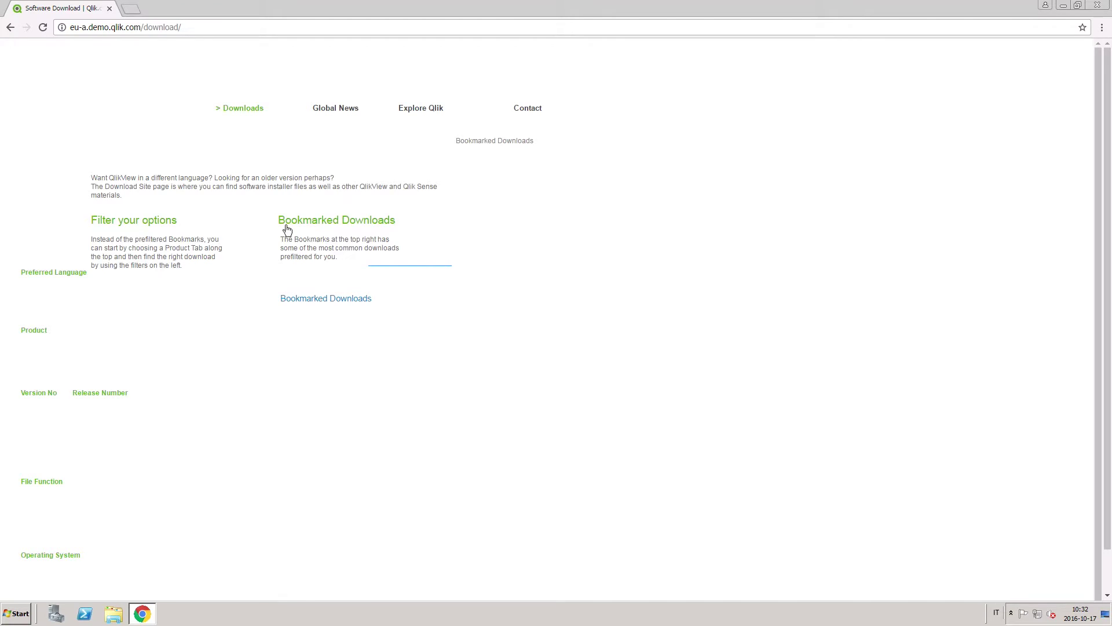
pyautogui.click(493, 125)
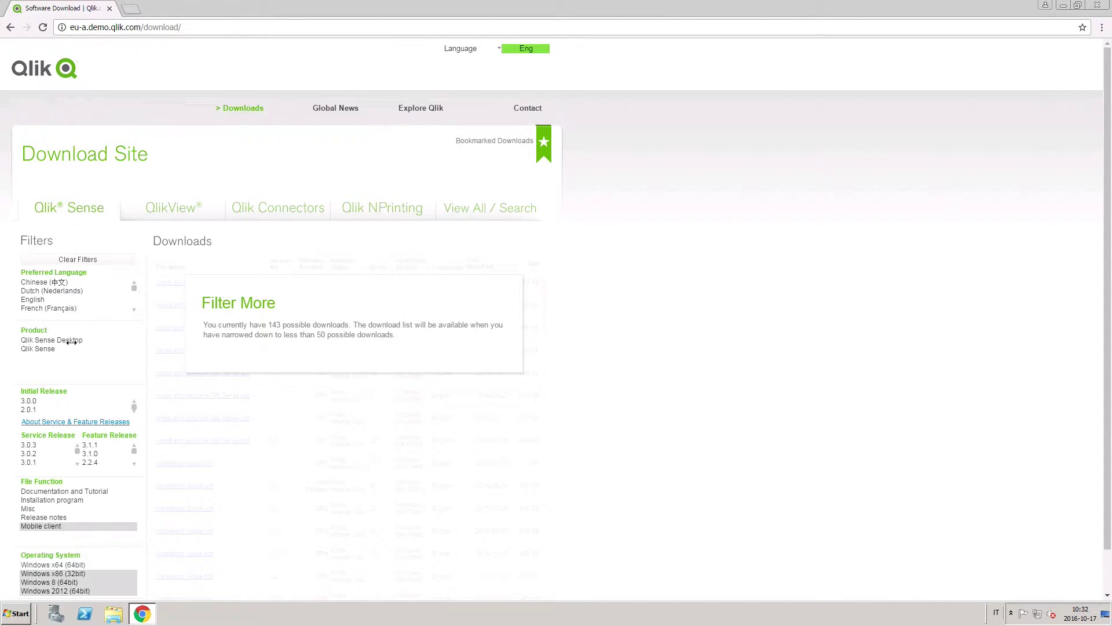
pyautogui.click(47, 349)
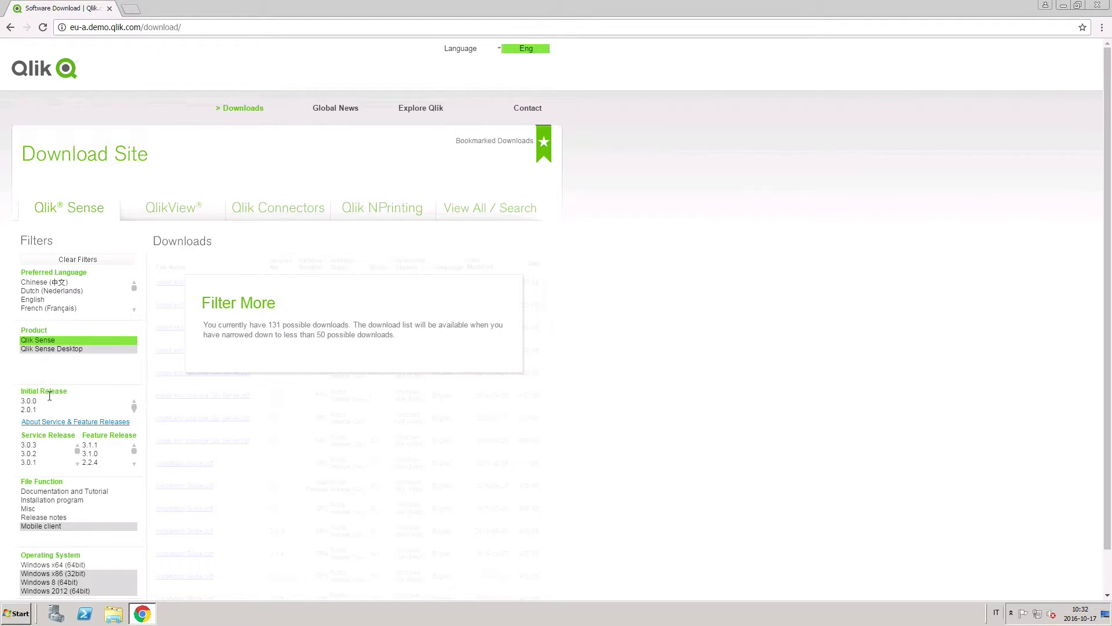
pyautogui.click(32, 402)
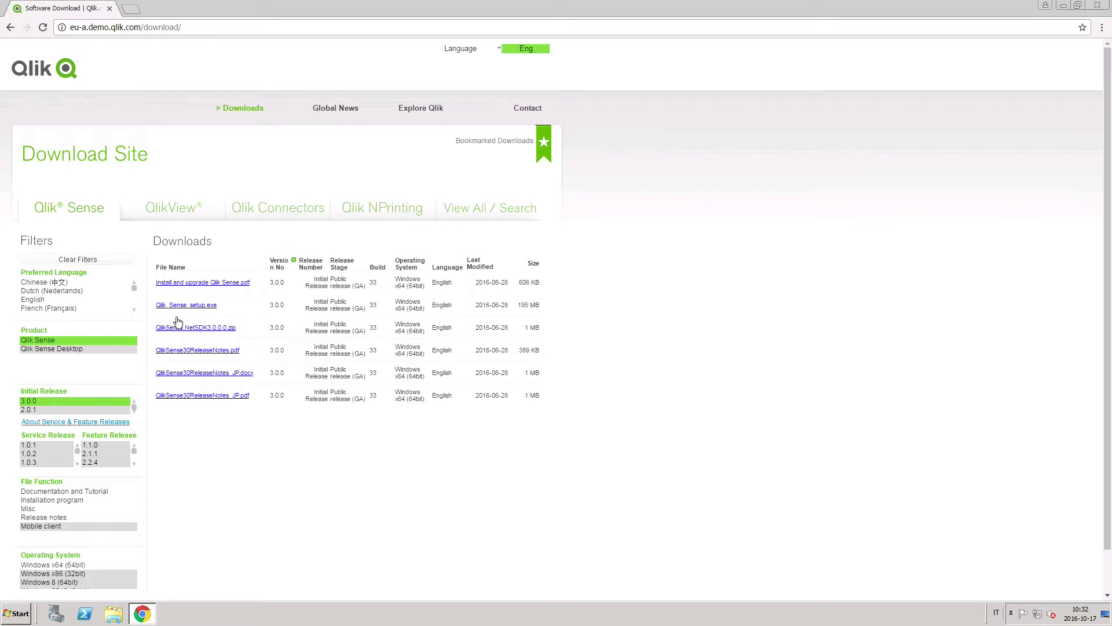
pyautogui.click(180, 307)
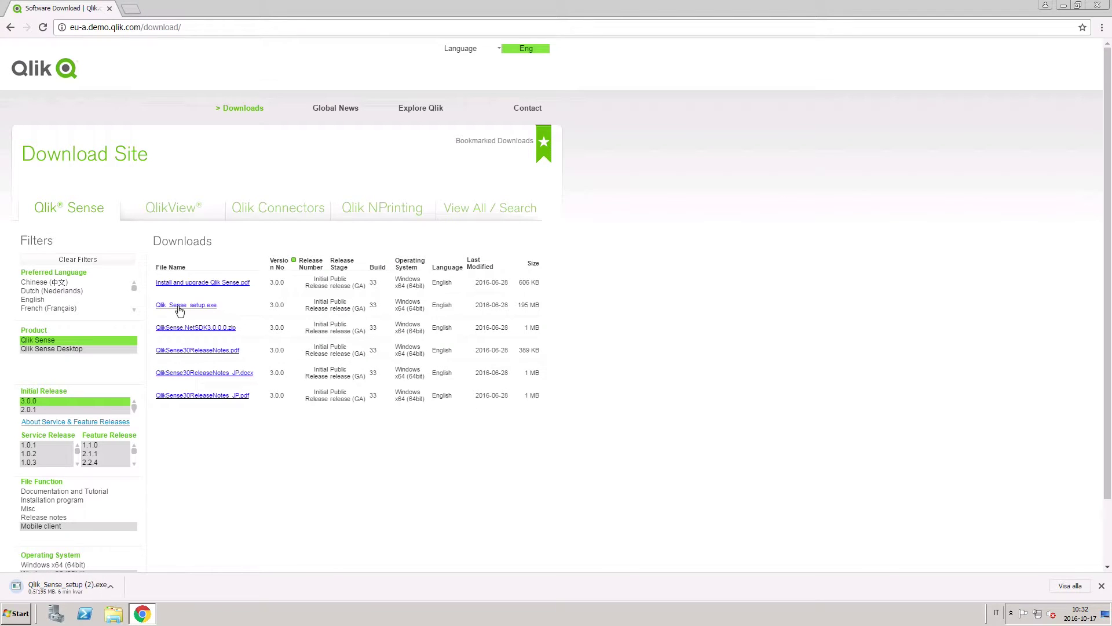
pyautogui.click(1063, 6)
pyautogui.click(17, 613)
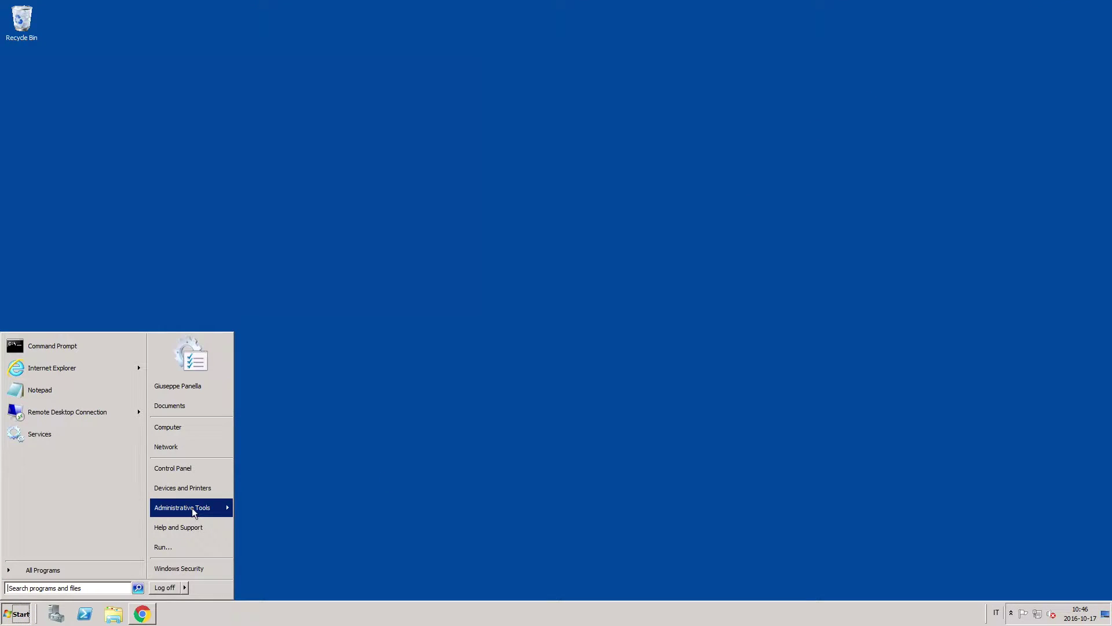
# - Create a new local user named sense_system in Computer Management's Users folder
pyautogui.moveTo(192, 510)
pyautogui.click(307, 338)
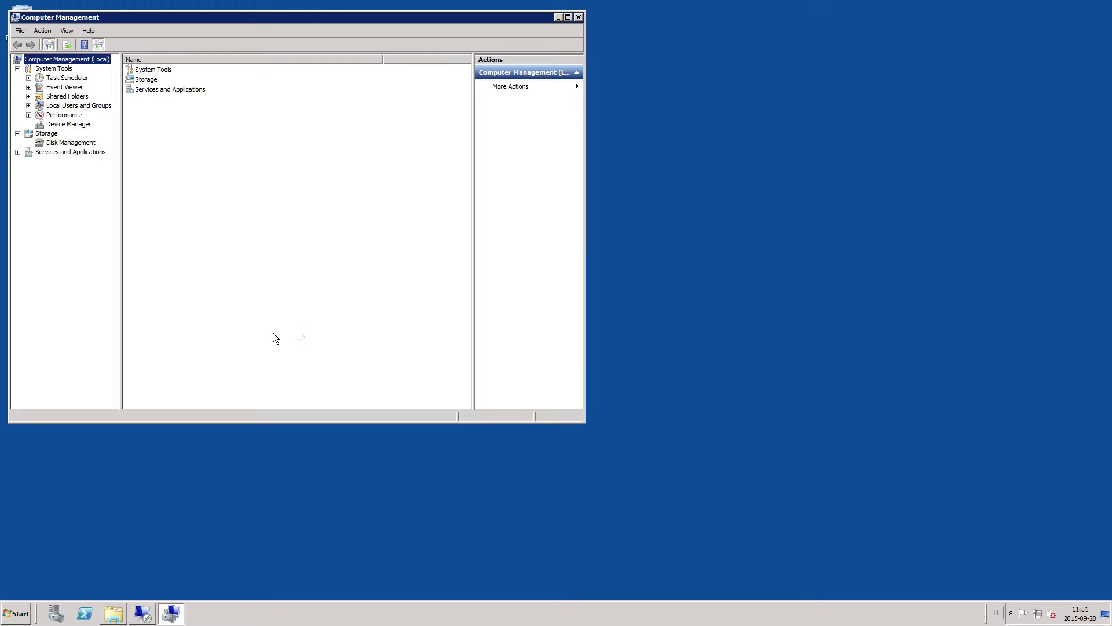
pyautogui.click(107, 104)
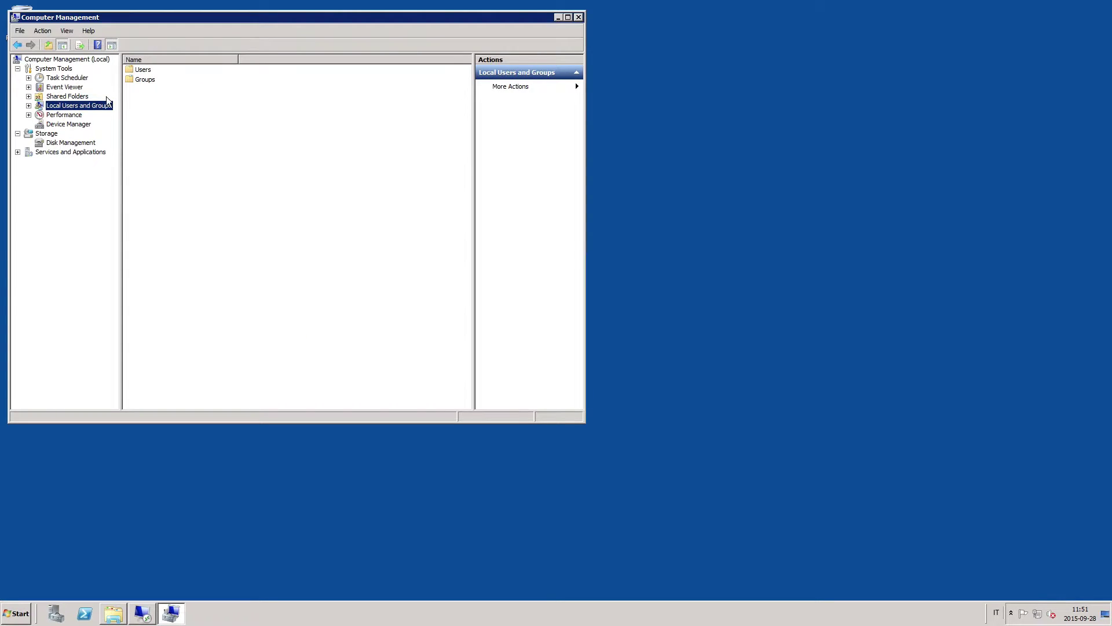
pyautogui.doubleClick(144, 70)
pyautogui.click(159, 96)
pyautogui.rightClick(158, 96)
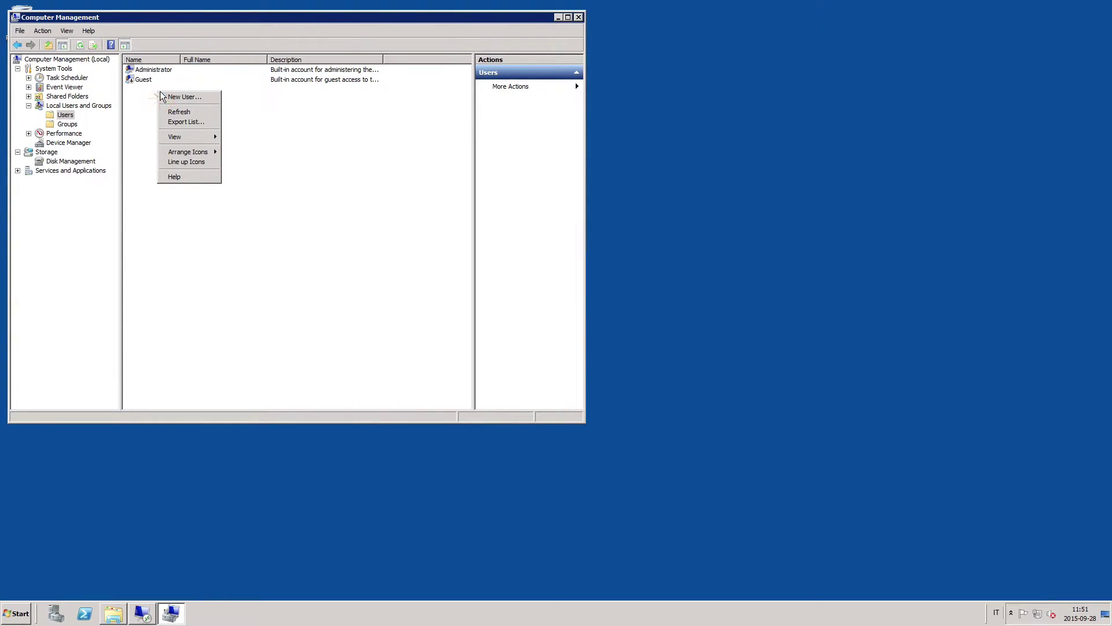
pyautogui.click(169, 99)
pyautogui.write('sense_system')
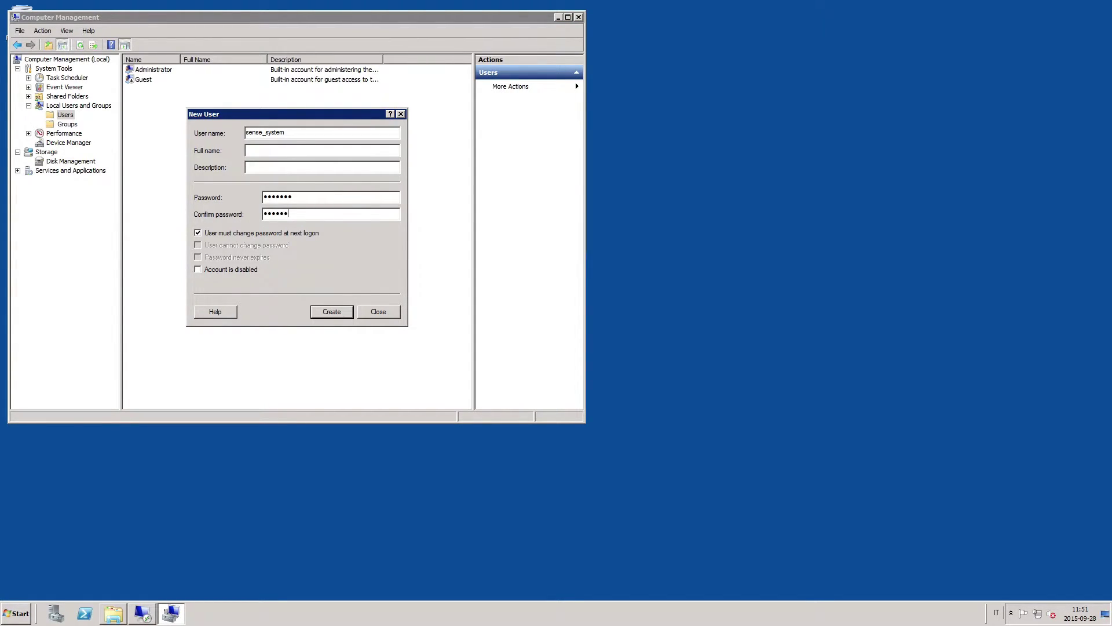
pyautogui.click(327, 314)
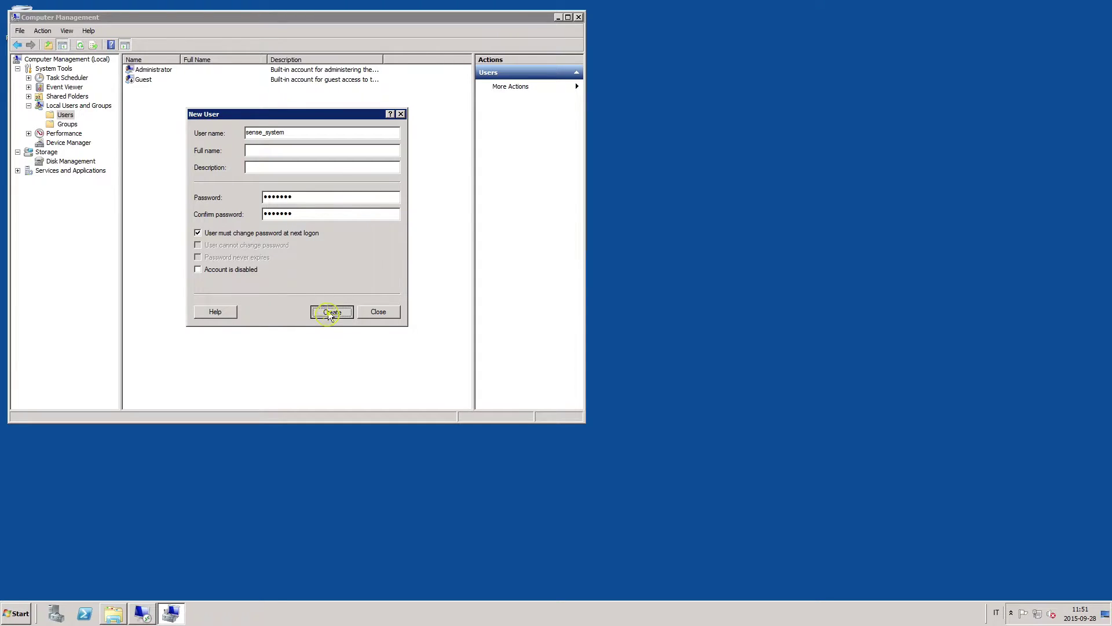
pyautogui.click(375, 313)
# - Add sense_system to the Administrators group through its Member Of properties
pyautogui.rightClick(158, 91)
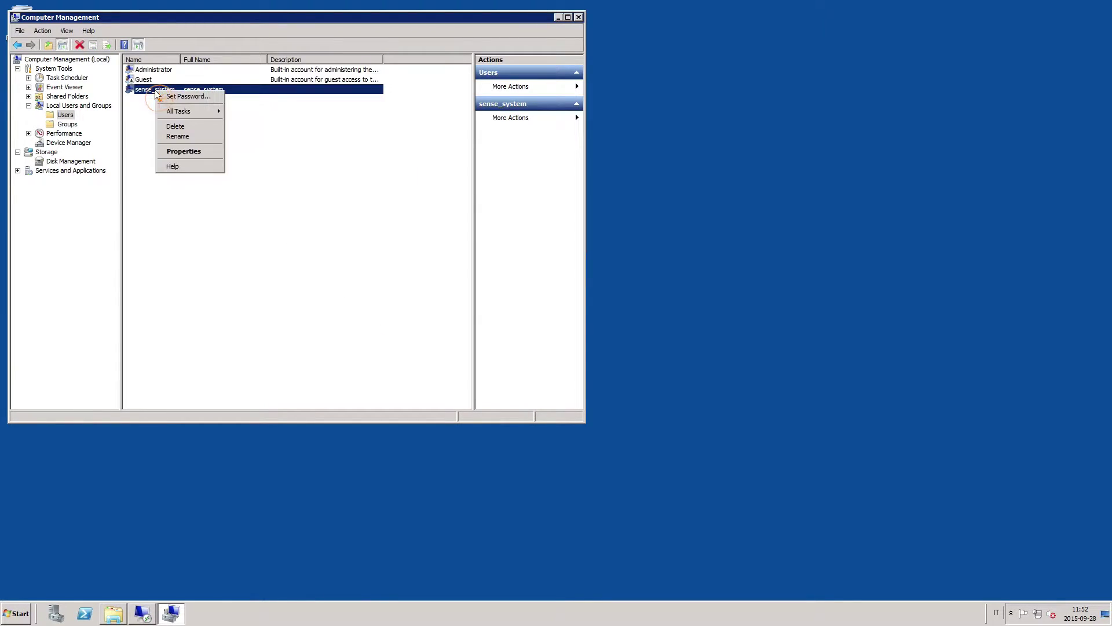
pyautogui.click(180, 151)
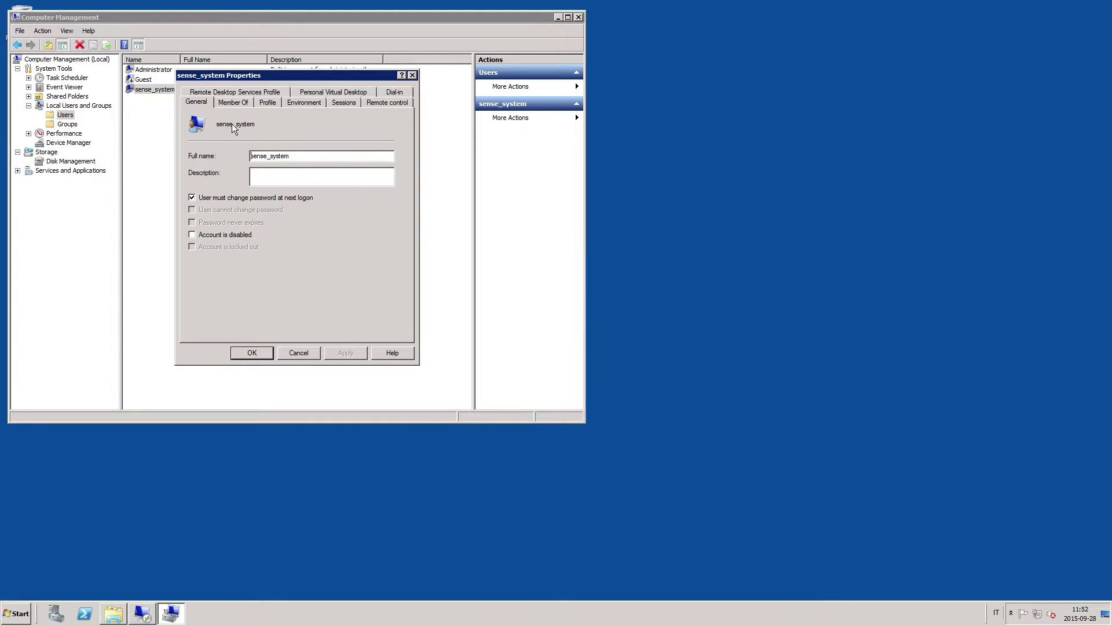
pyautogui.click(239, 105)
pyautogui.click(208, 300)
pyautogui.click(225, 215)
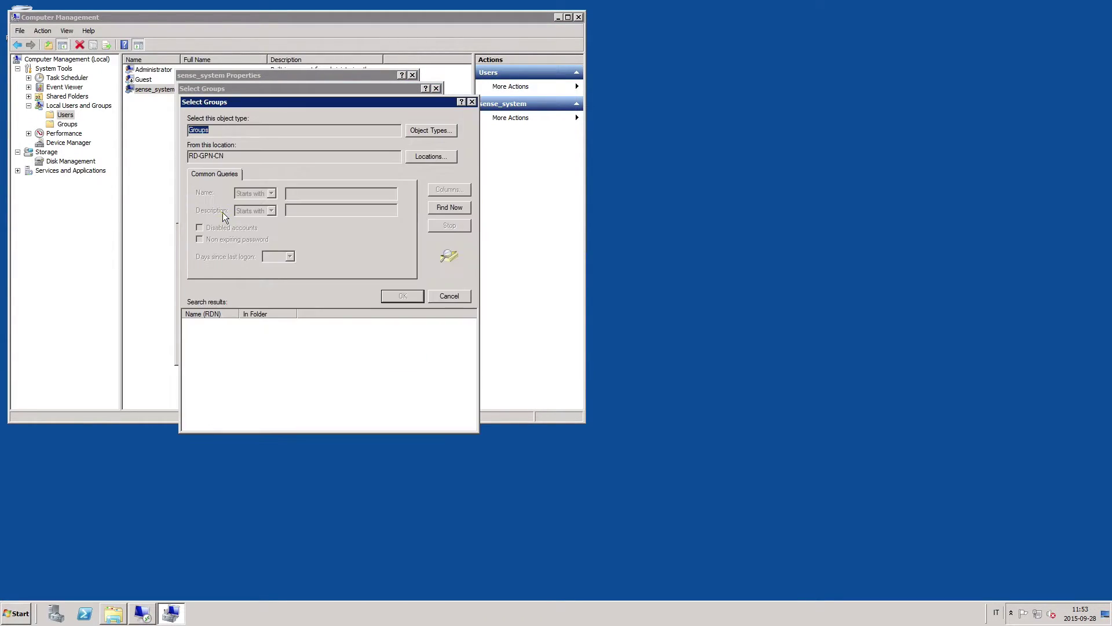
pyautogui.click(446, 211)
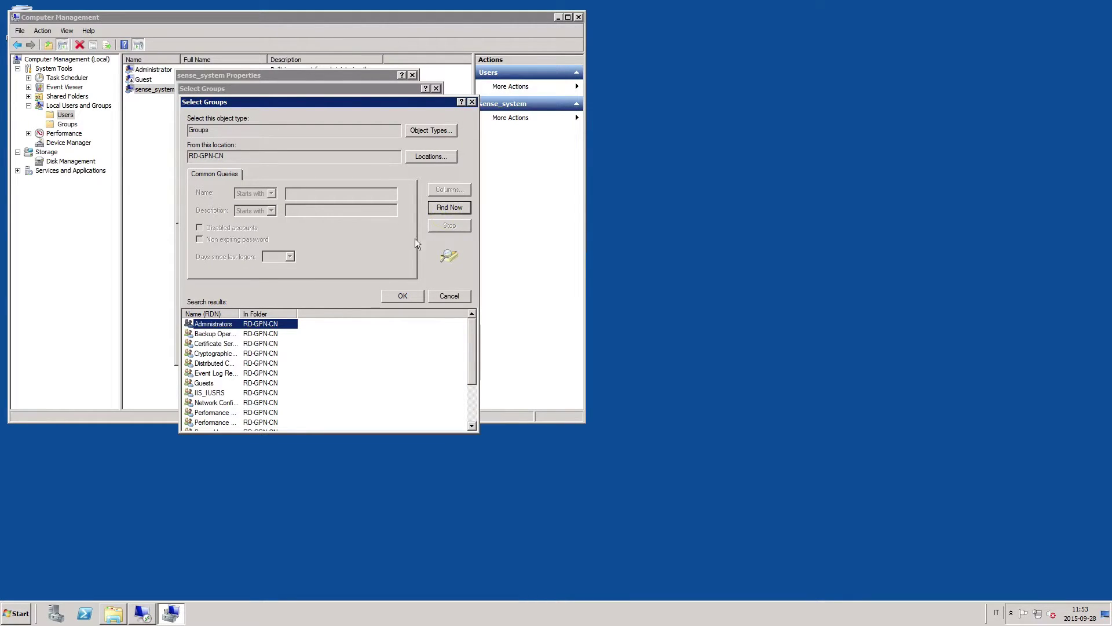
pyautogui.click(401, 296)
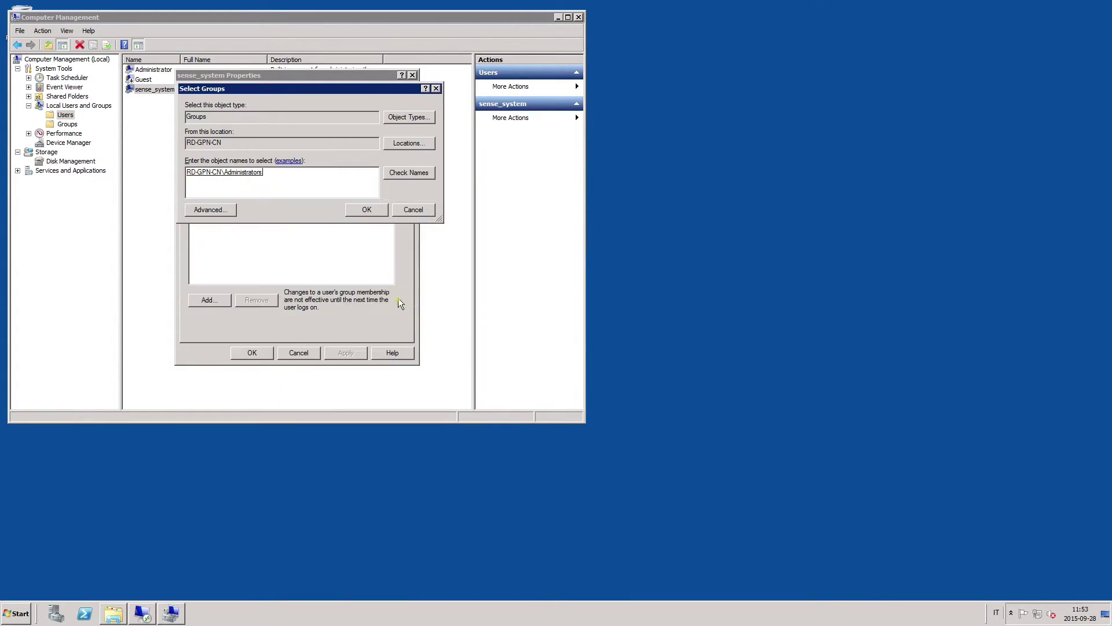
pyautogui.click(356, 212)
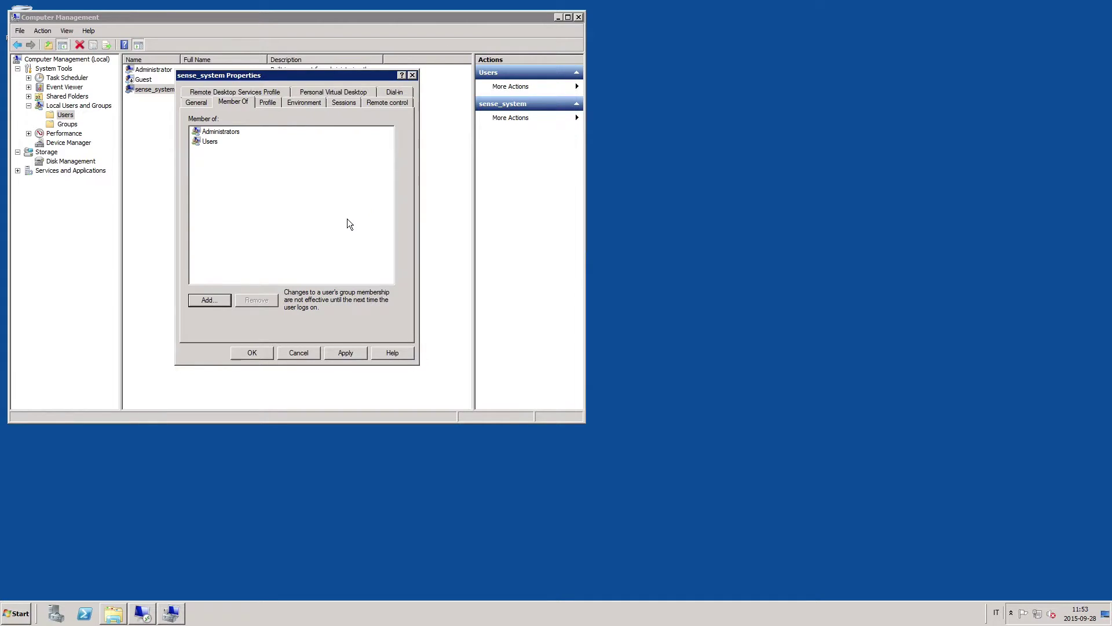
pyautogui.click(346, 353)
pyautogui.click(253, 355)
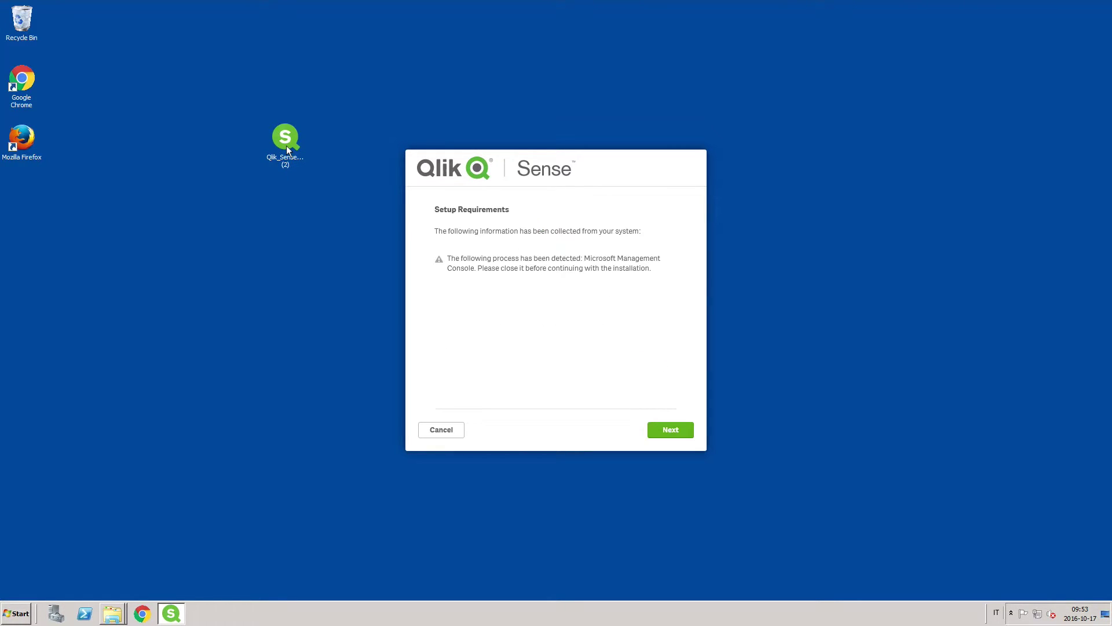
# - Choose synchronized persistence and a full installation, and accept the license agreement
pyautogui.click(673, 430)
pyautogui.click(544, 353)
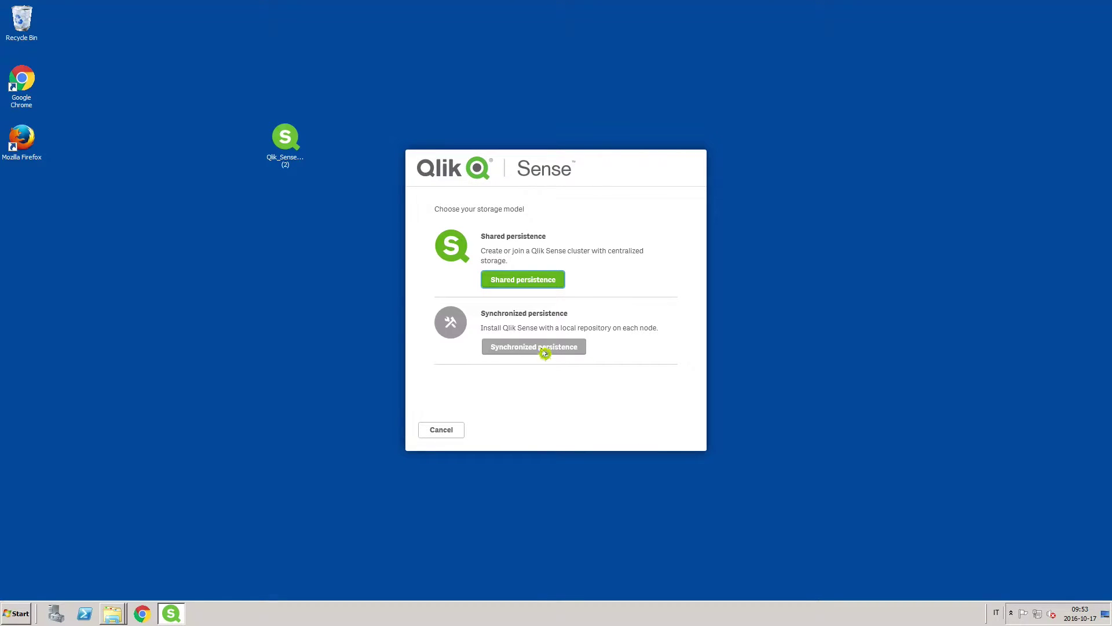
pyautogui.click(528, 300)
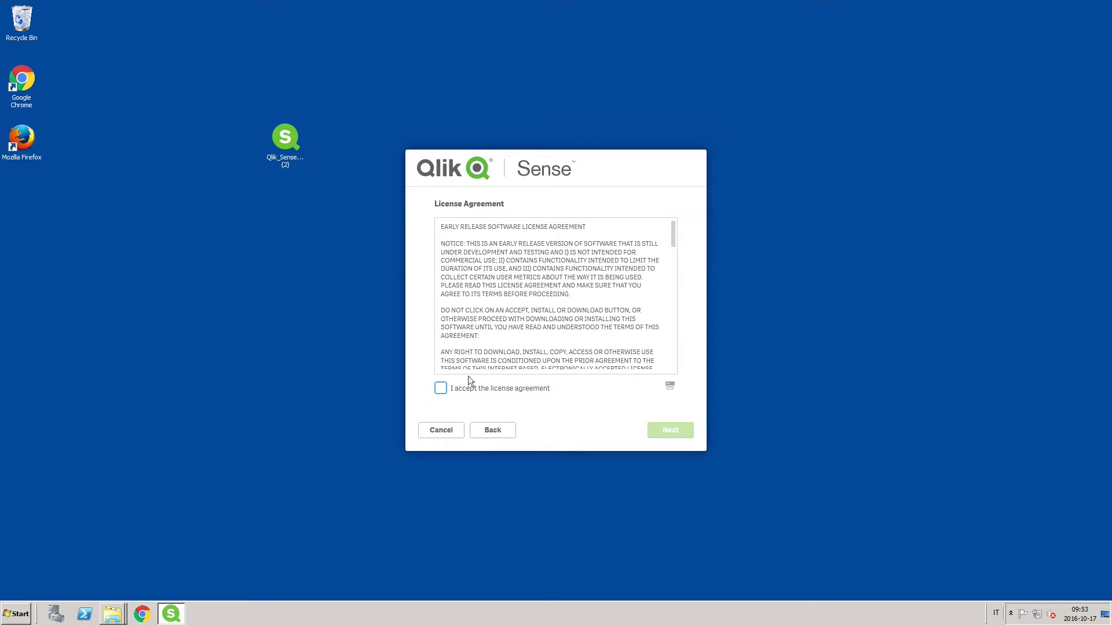
pyautogui.click(442, 388)
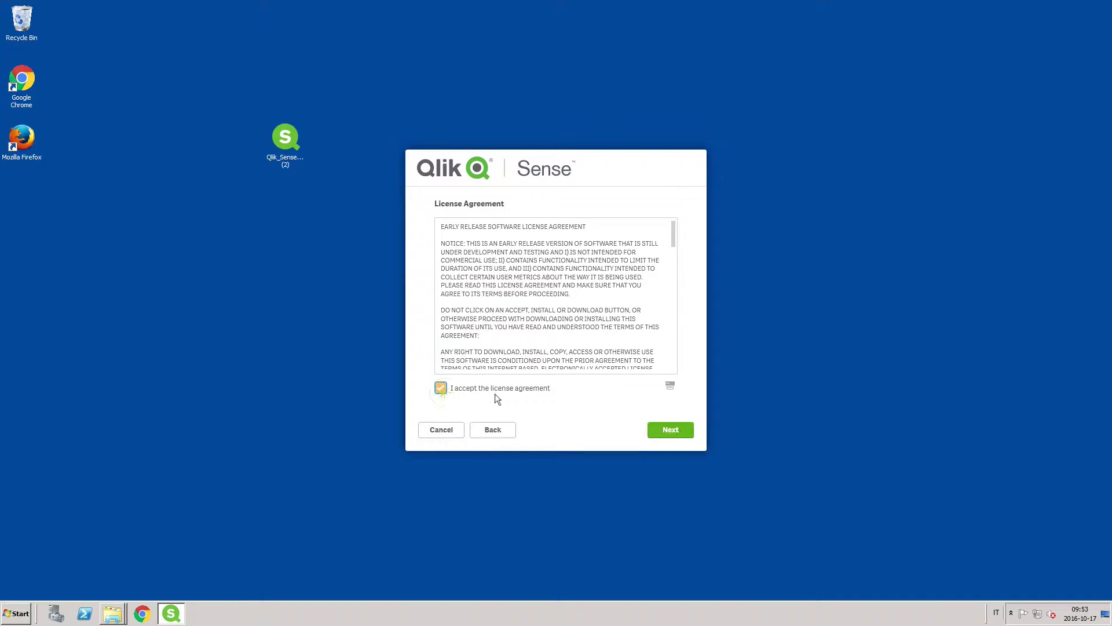
pyautogui.click(666, 432)
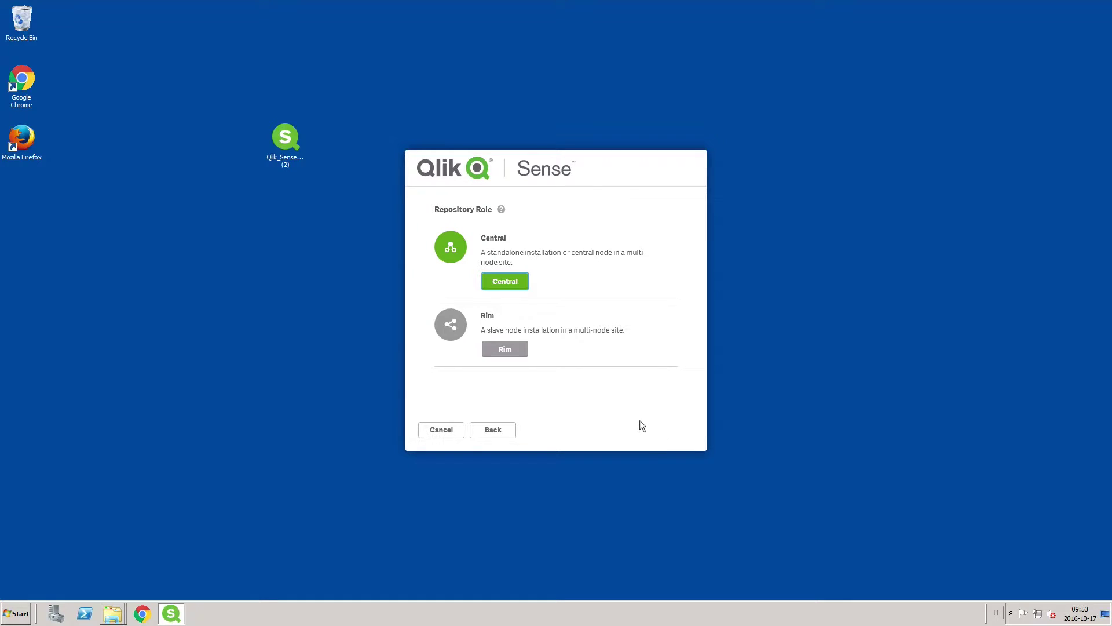
# - Select the Central repository role and set and confirm the database password
pyautogui.click(506, 283)
pyautogui.write('*****')
pyautogui.press('Tab')
pyautogui.write('*****')
pyautogui.click(665, 429)
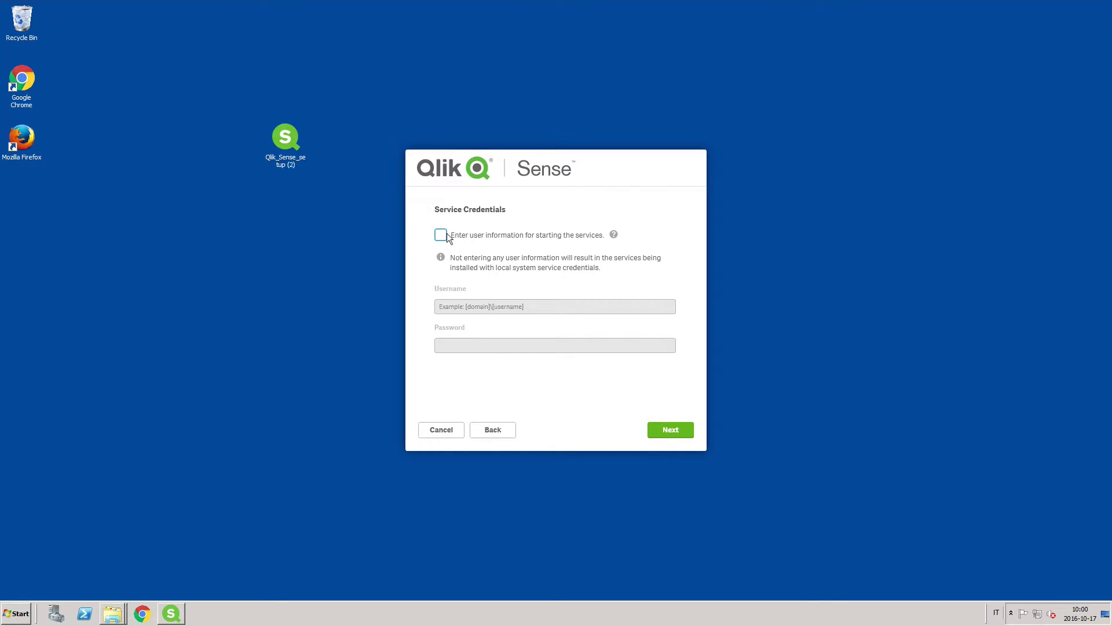
# - Run the services as QTSEL\sense_system, keep the host name, and start installing
pyautogui.click(446, 236)
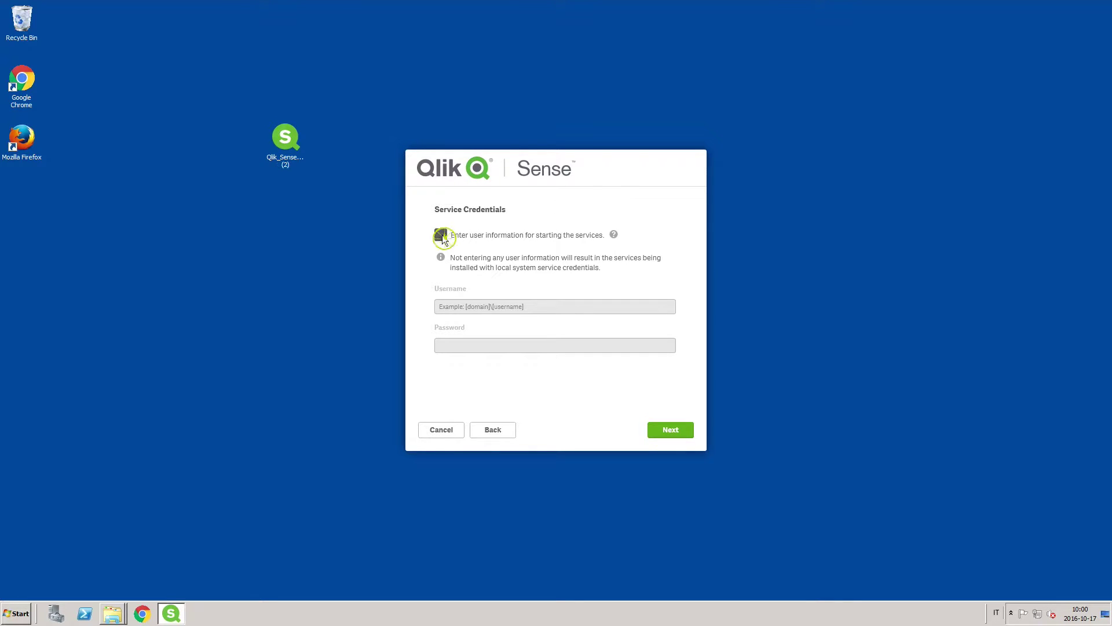
pyautogui.click(491, 307)
pyautogui.write('QTSEL\\sense_s')
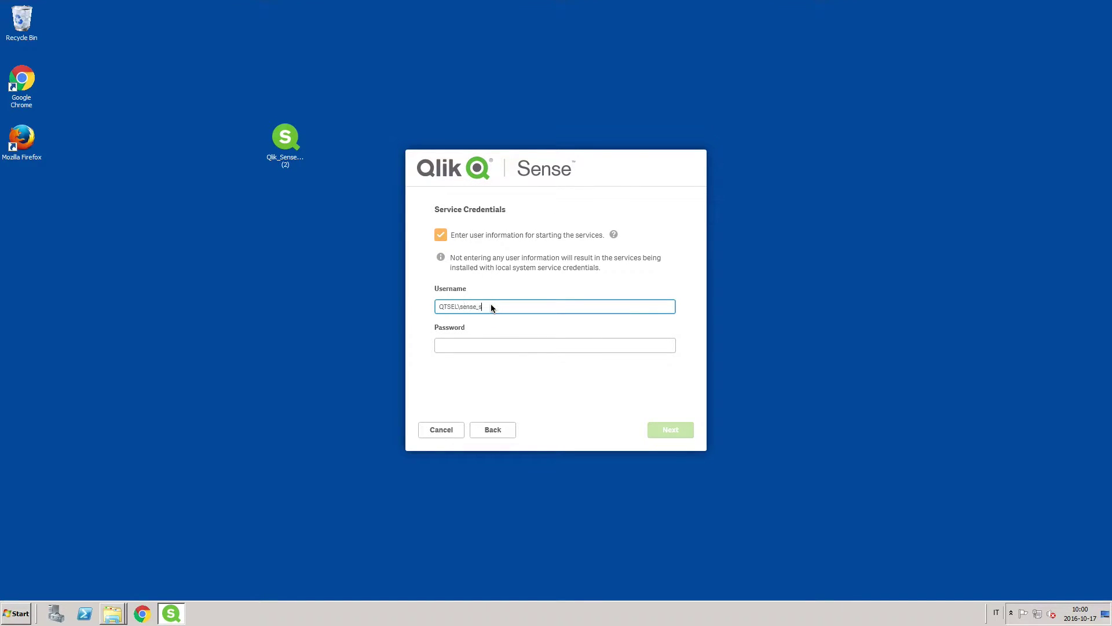
pyautogui.write('ystem')
pyautogui.press('Tab')
pyautogui.write('*****')
pyautogui.click(659, 433)
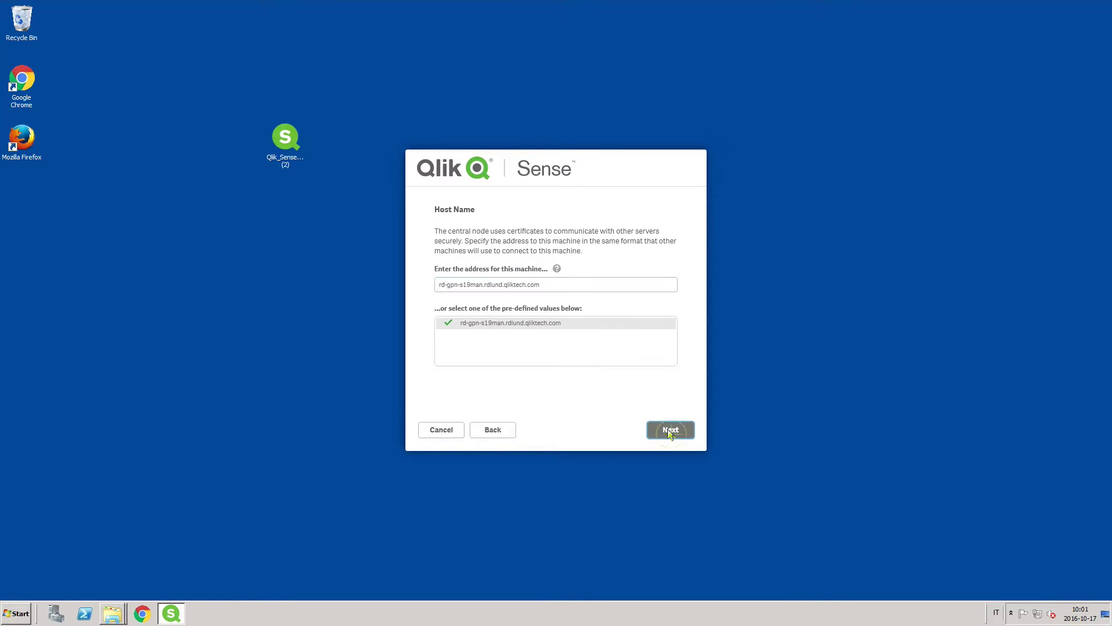
pyautogui.click(669, 430)
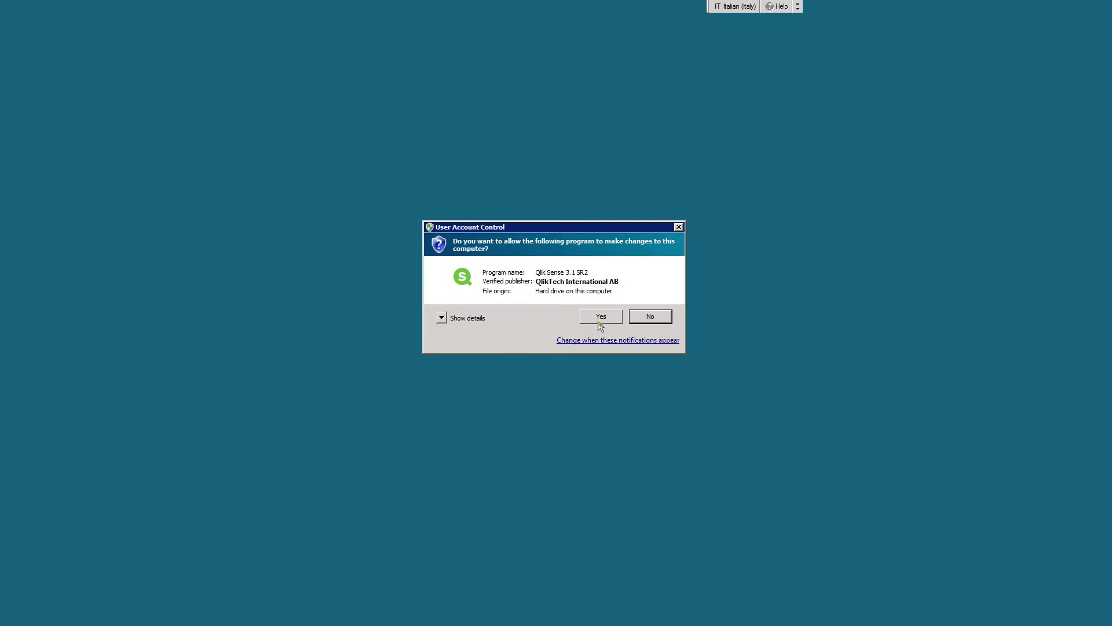
pyautogui.click(600, 320)
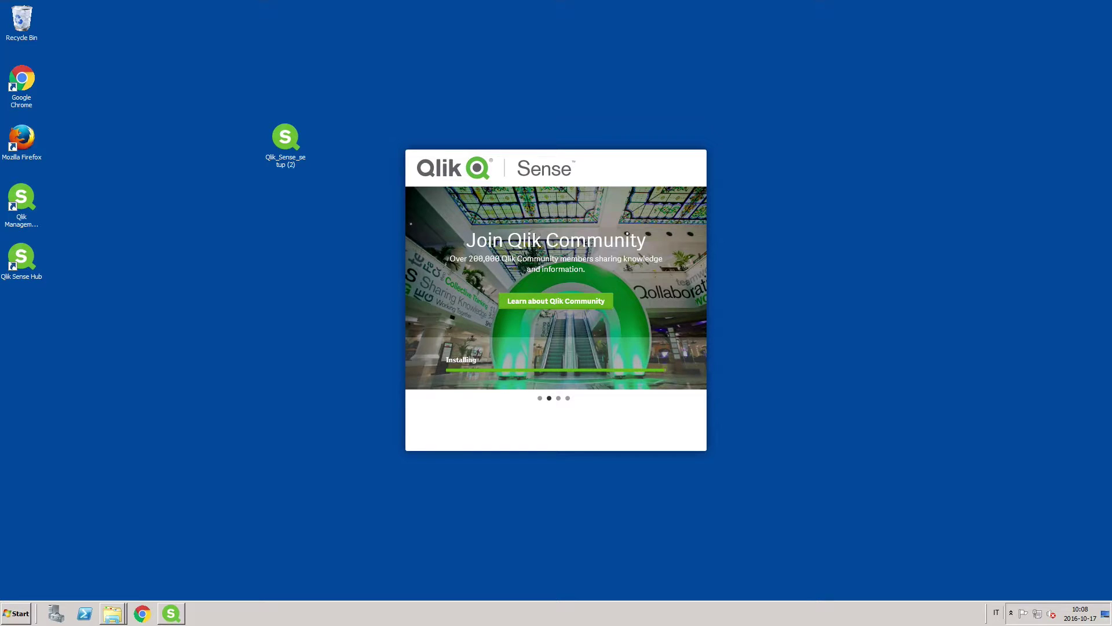
# - Close the finished installer and log in to Qlik Management Console
pyautogui.click(670, 431)
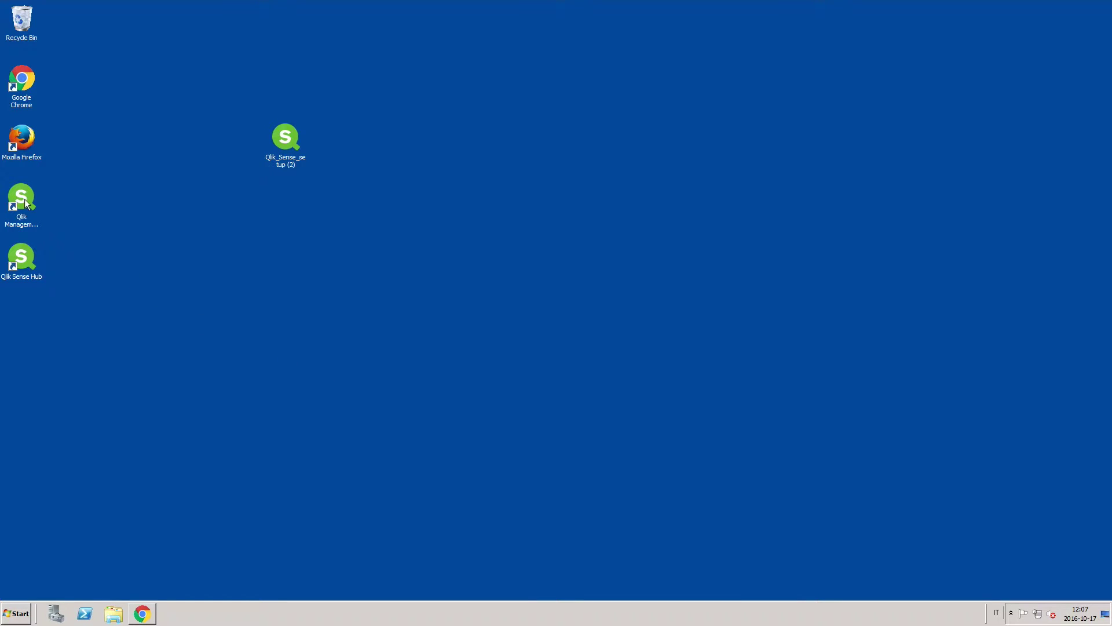
pyautogui.doubleClick(22, 198)
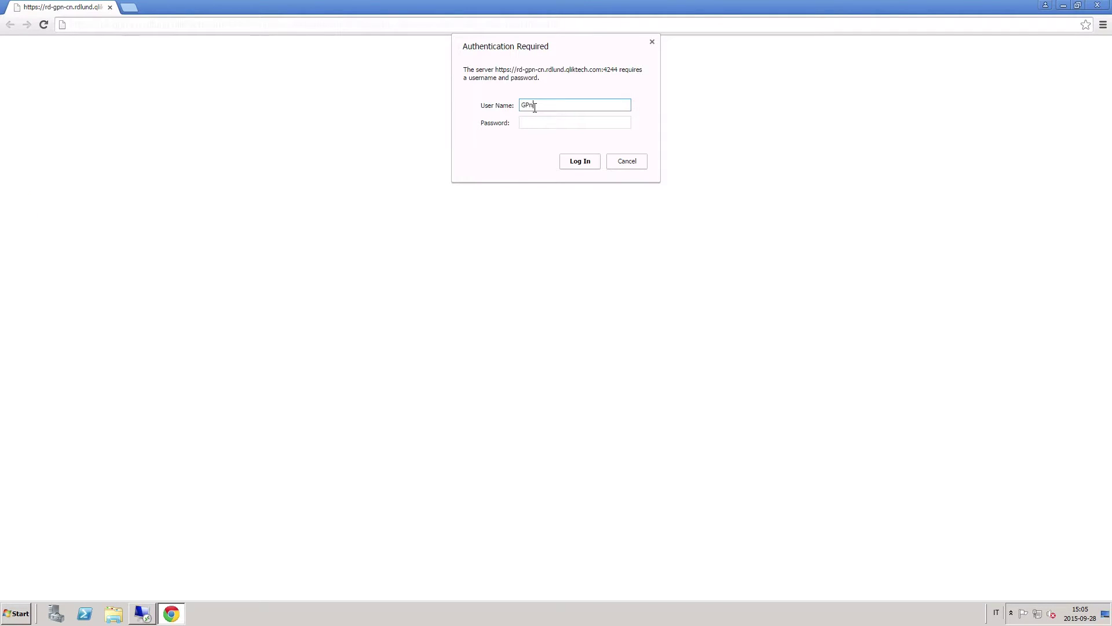
pyautogui.press('Tab')
pyautogui.write('**')
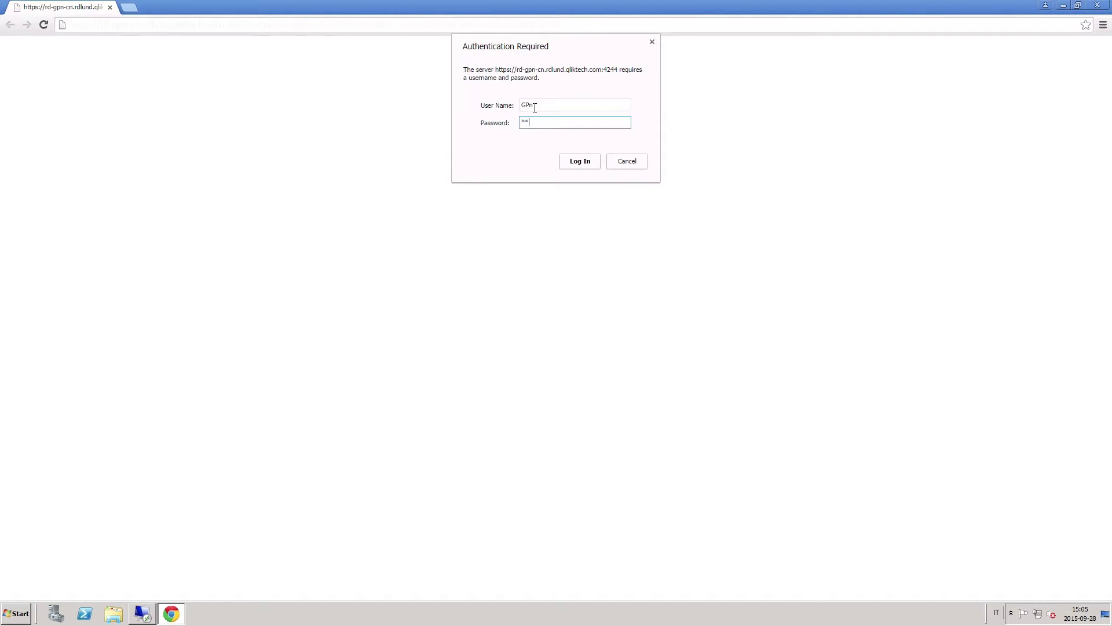
pyautogui.write('******')
pyautogui.press('Return')
# - License the site with the owner name and pasted serial and control numbers
pyautogui.click(156, 151)
pyautogui.write('GPN')
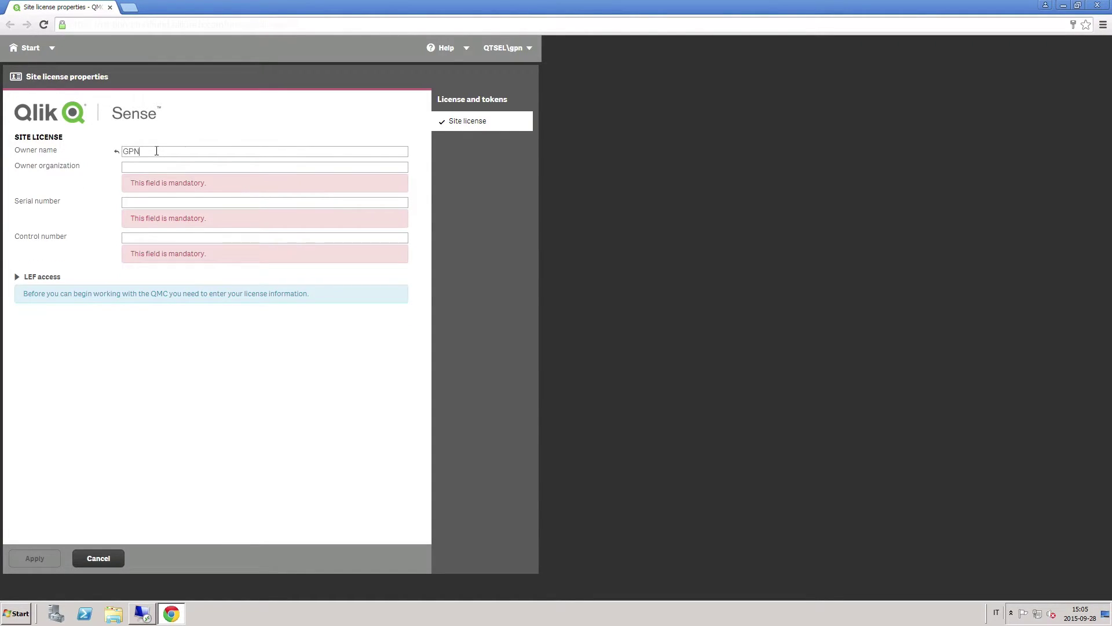
pyautogui.write('Qlik')
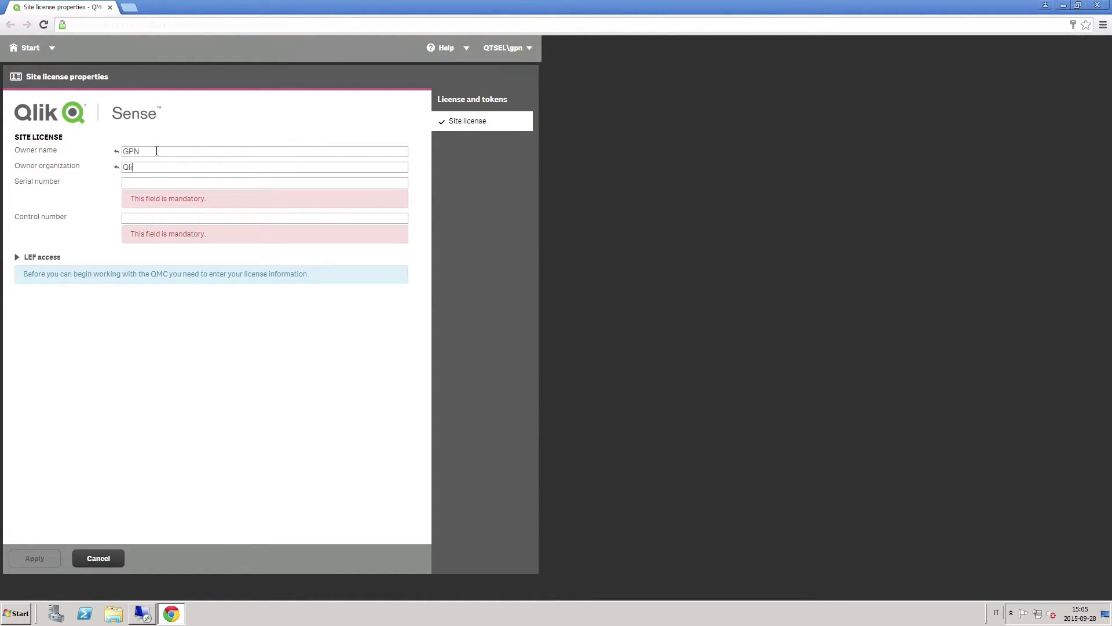
pyautogui.click(138, 183)
pyautogui.hotkey('ctrl', 'v')
pyautogui.click(170, 199)
pyautogui.hotkey('ctrl', 'v')
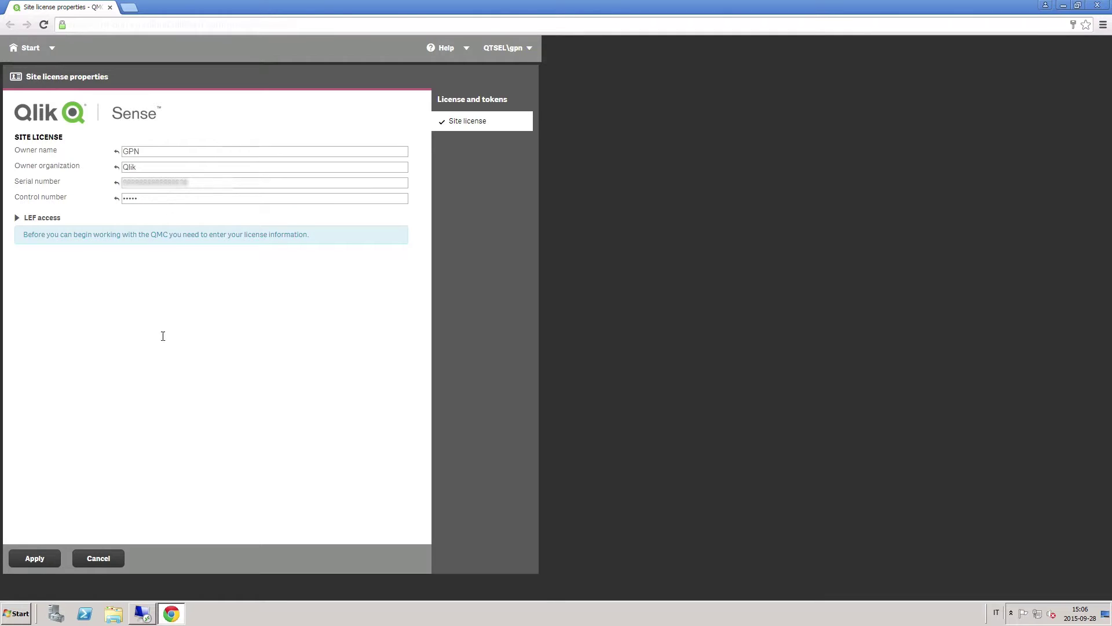
pyautogui.click(42, 559)
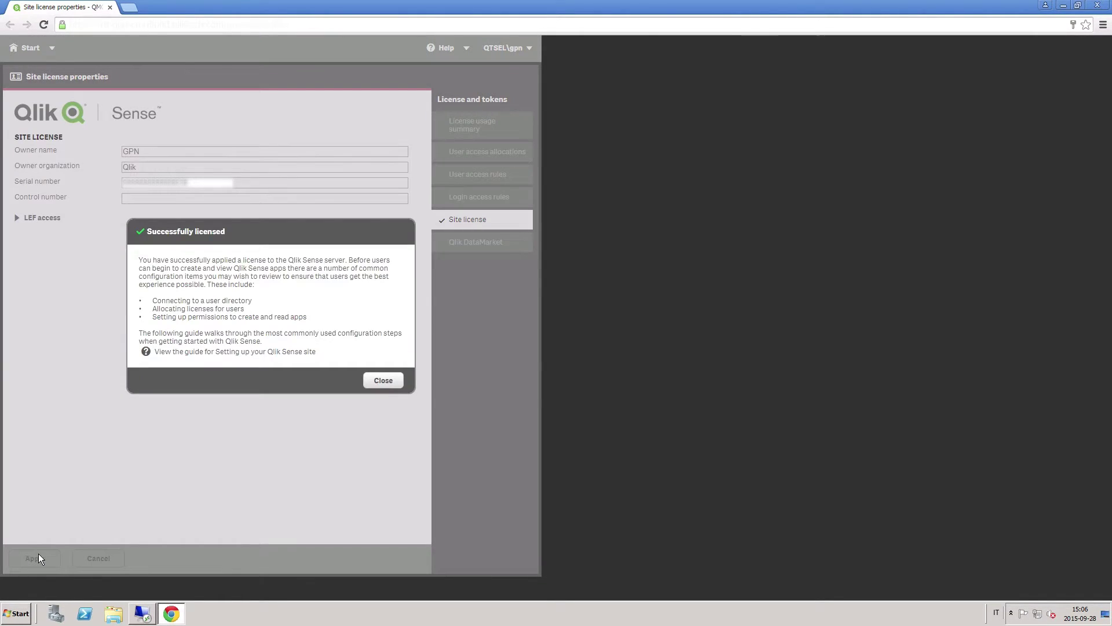
pyautogui.click(383, 380)
# - Enable Allow HTTP on the Central proxy and return to the QMC start page
pyautogui.click(26, 52)
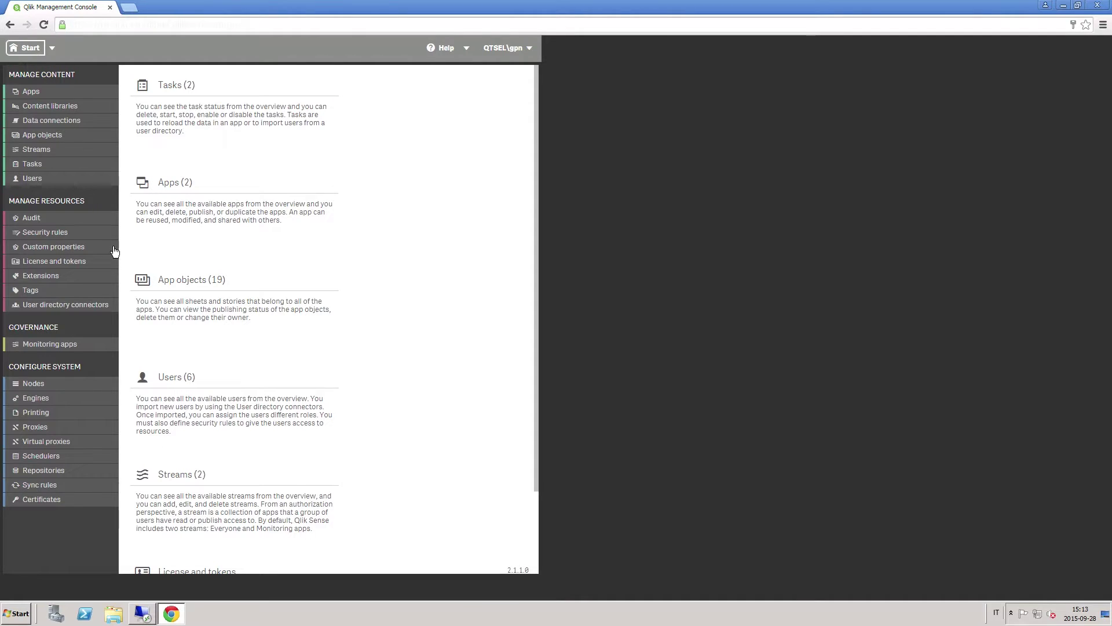
pyautogui.click(35, 427)
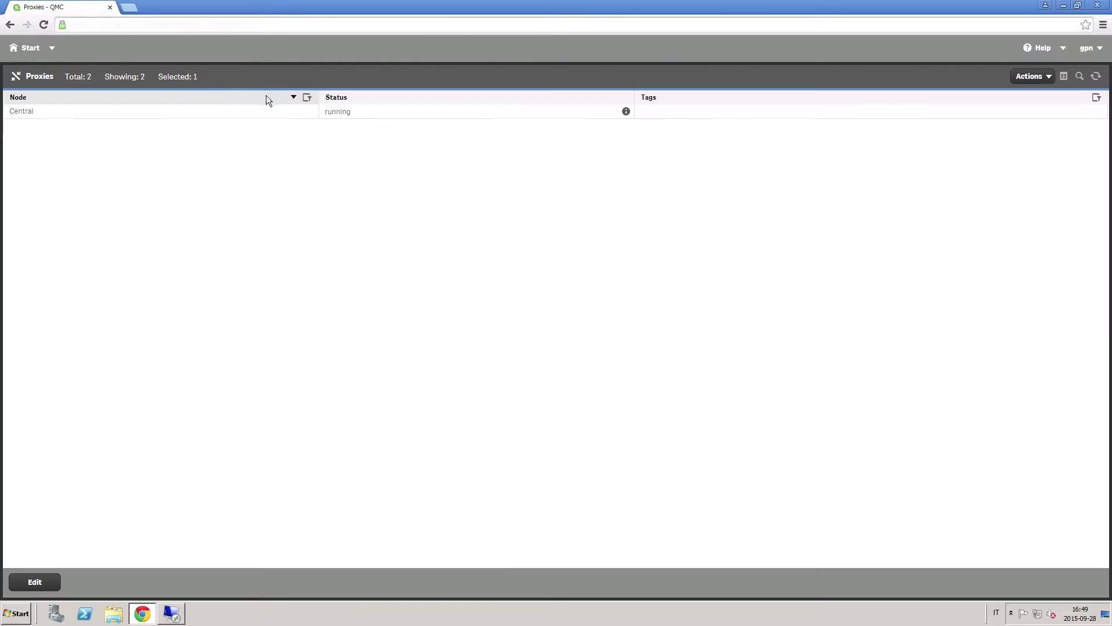
pyautogui.doubleClick(347, 109)
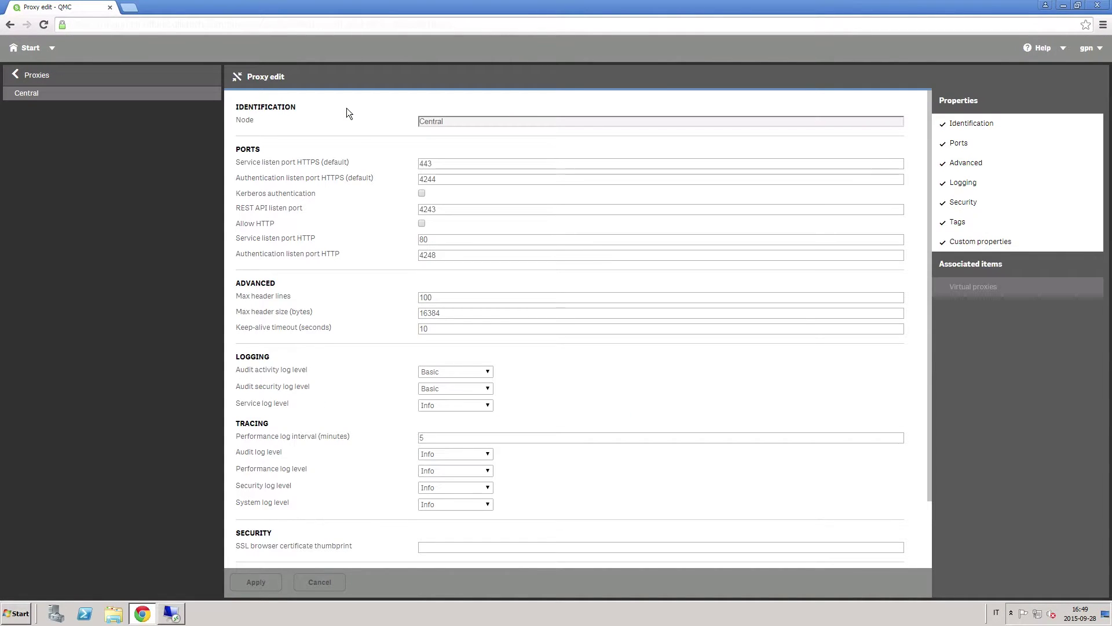
pyautogui.click(422, 224)
pyautogui.click(24, 49)
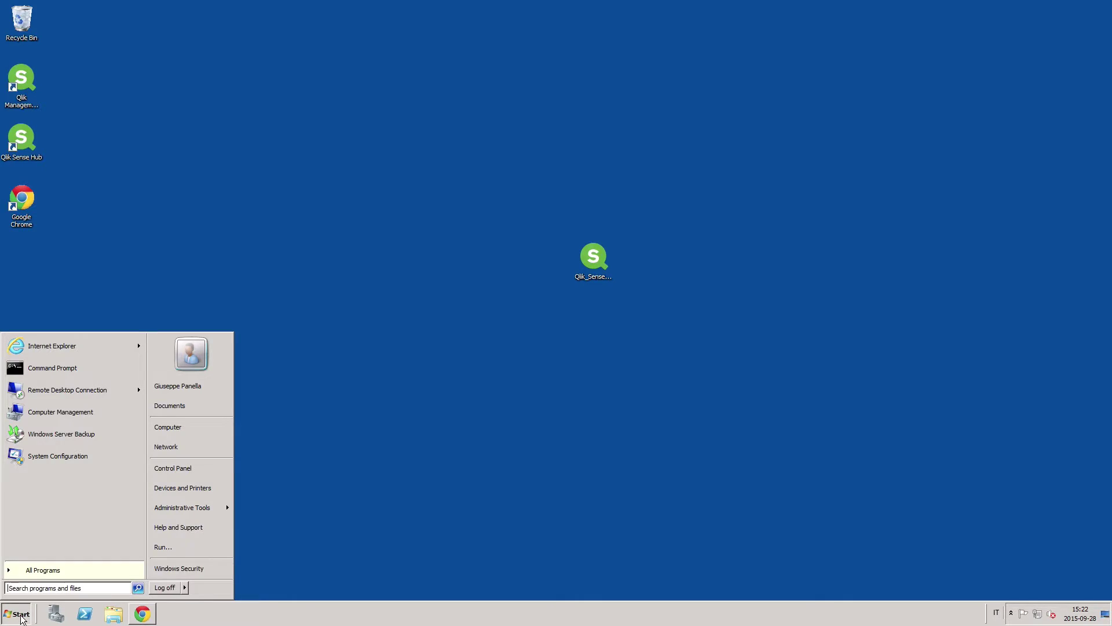
# - Log in to the remote server 10.76… over Remote Desktop, accepting its certificate
pyautogui.click(68, 392)
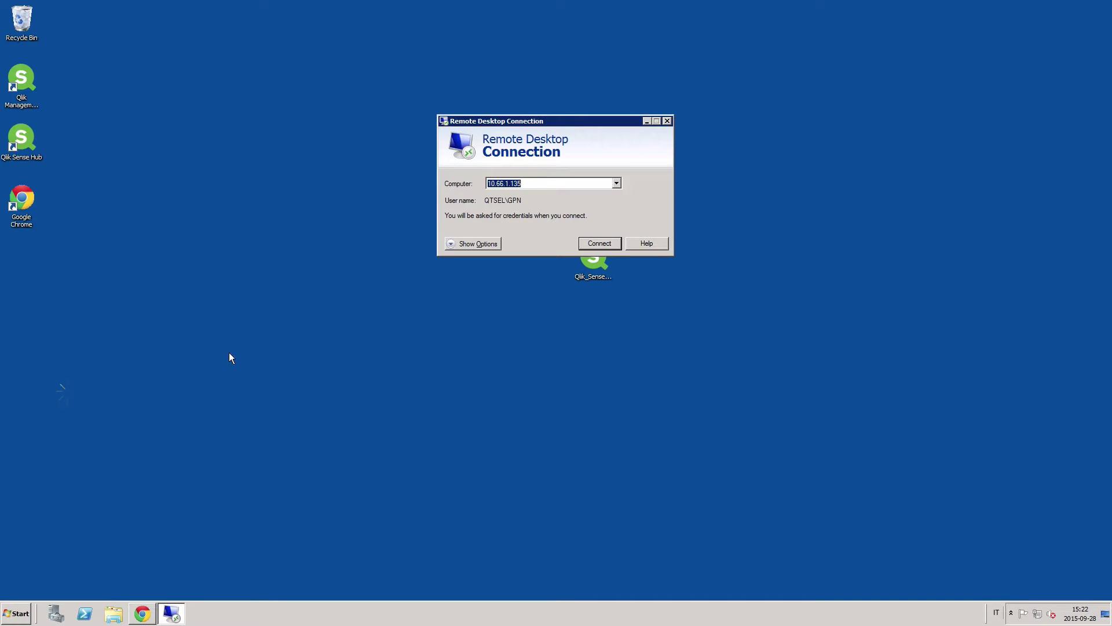
pyautogui.write('10.76')
pyautogui.click(603, 243)
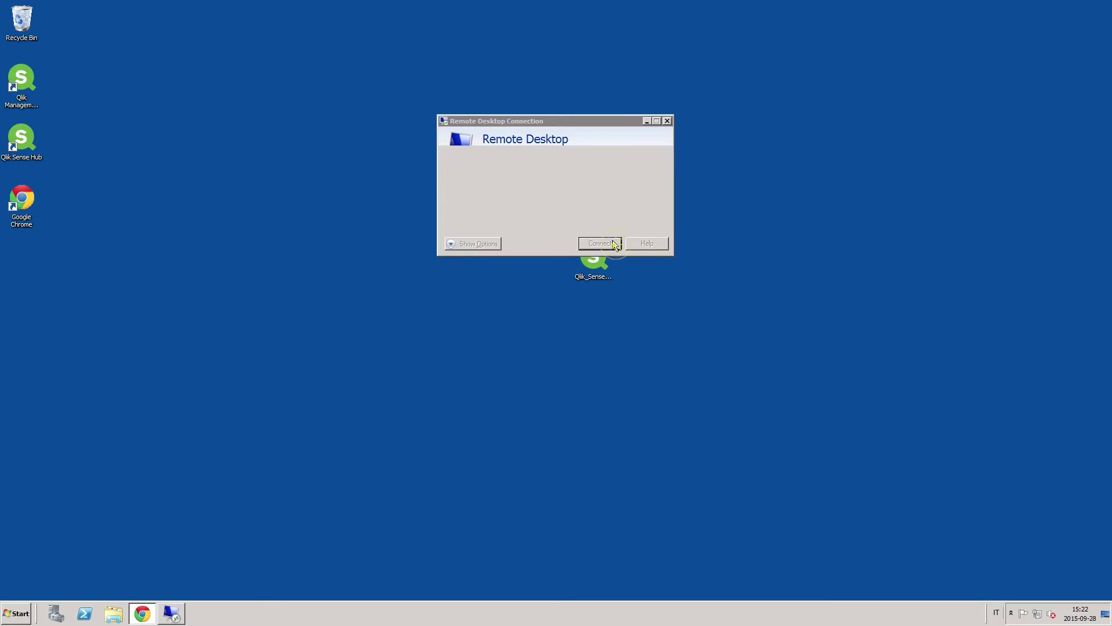
pyautogui.write('••••••••••')
pyautogui.press('Return')
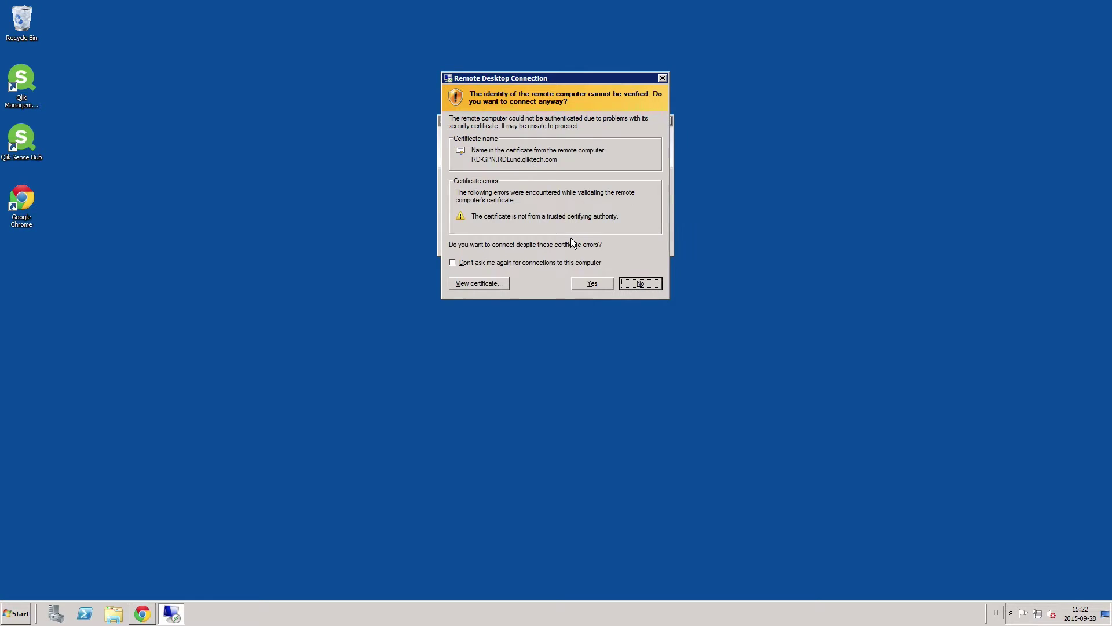
pyautogui.click(592, 283)
# - Copy Qlik_Sense_setup.exe from the local desktop to the remote desktop and launch it
pyautogui.click(668, 10)
pyautogui.doubleClick(594, 265)
pyautogui.rightClick(593, 266)
pyautogui.click(621, 348)
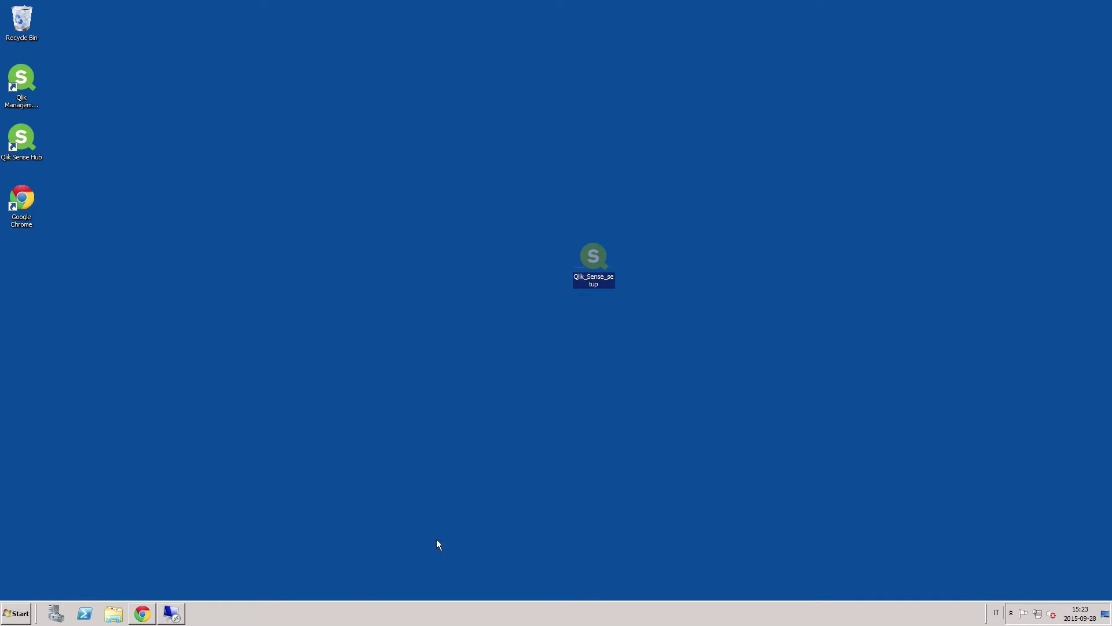
pyautogui.click(171, 615)
pyautogui.rightClick(437, 383)
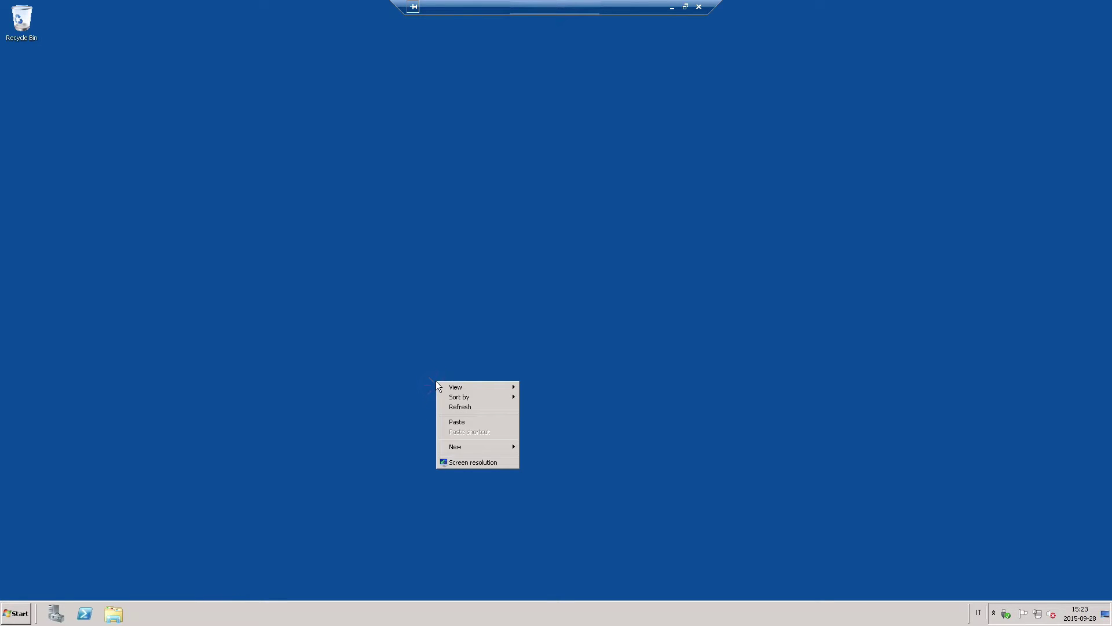
pyautogui.click(460, 423)
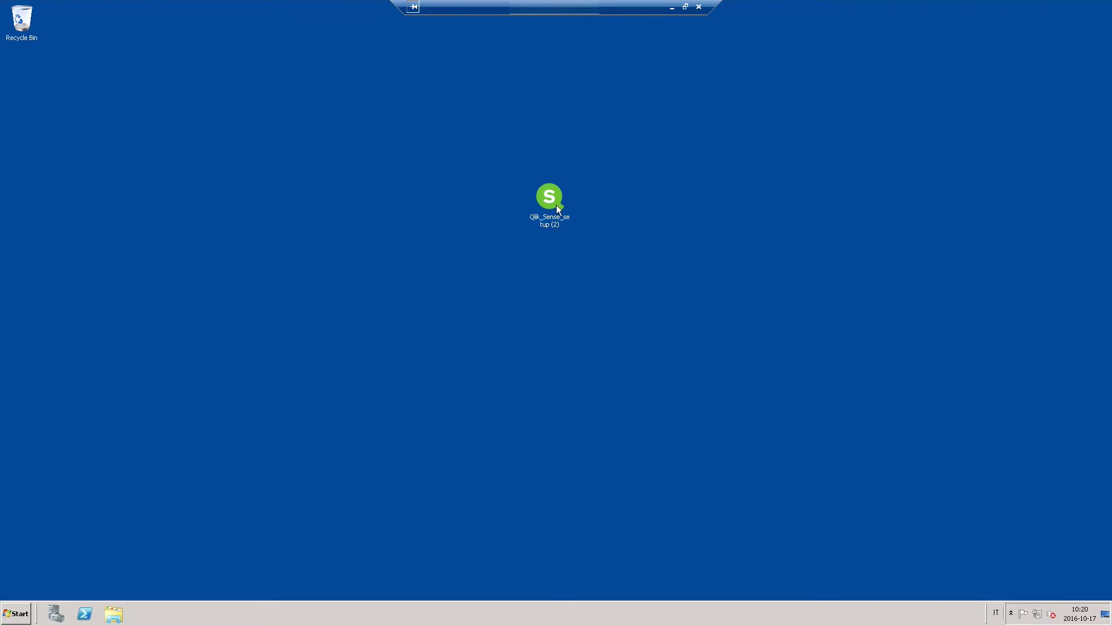
pyautogui.doubleClick(557, 207)
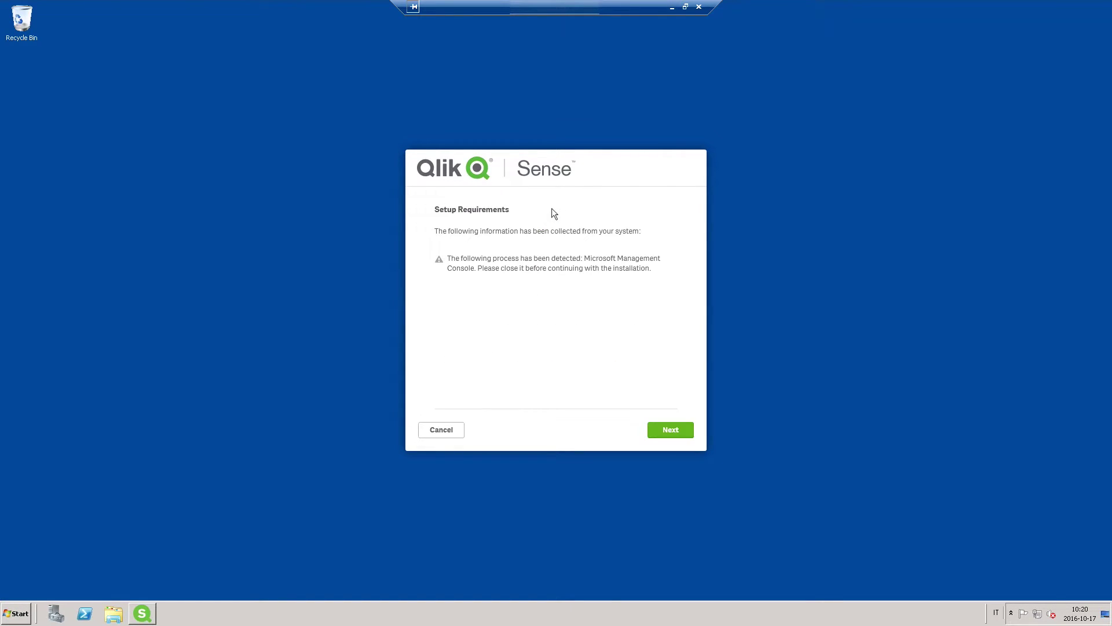
# - Choose synchronized persistence and a full installation, and accept the license agreement
pyautogui.click(674, 430)
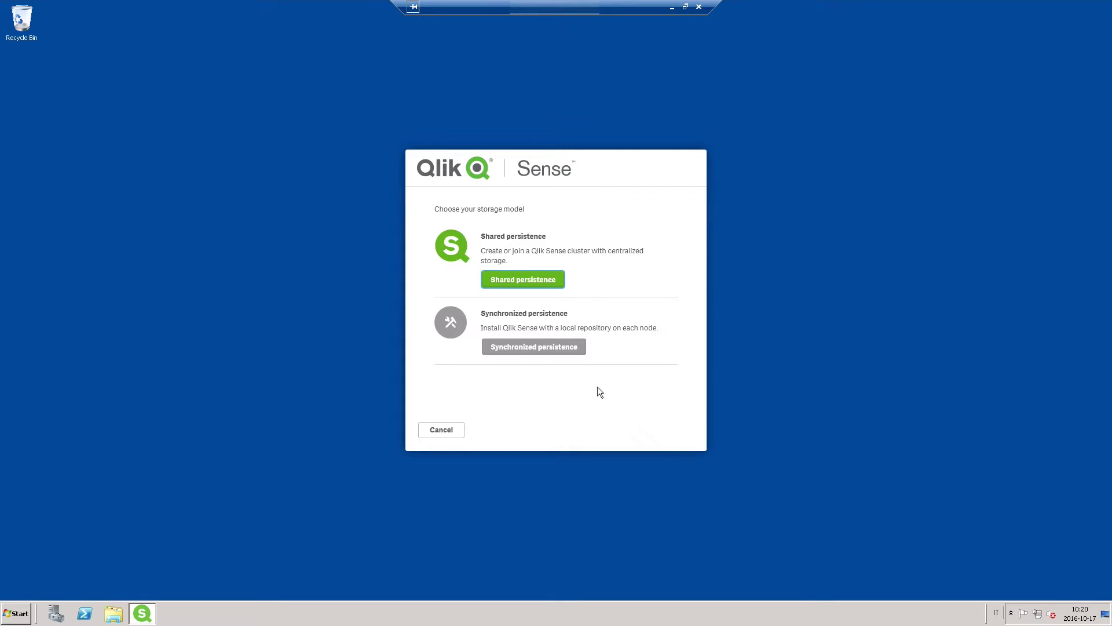
pyautogui.click(557, 346)
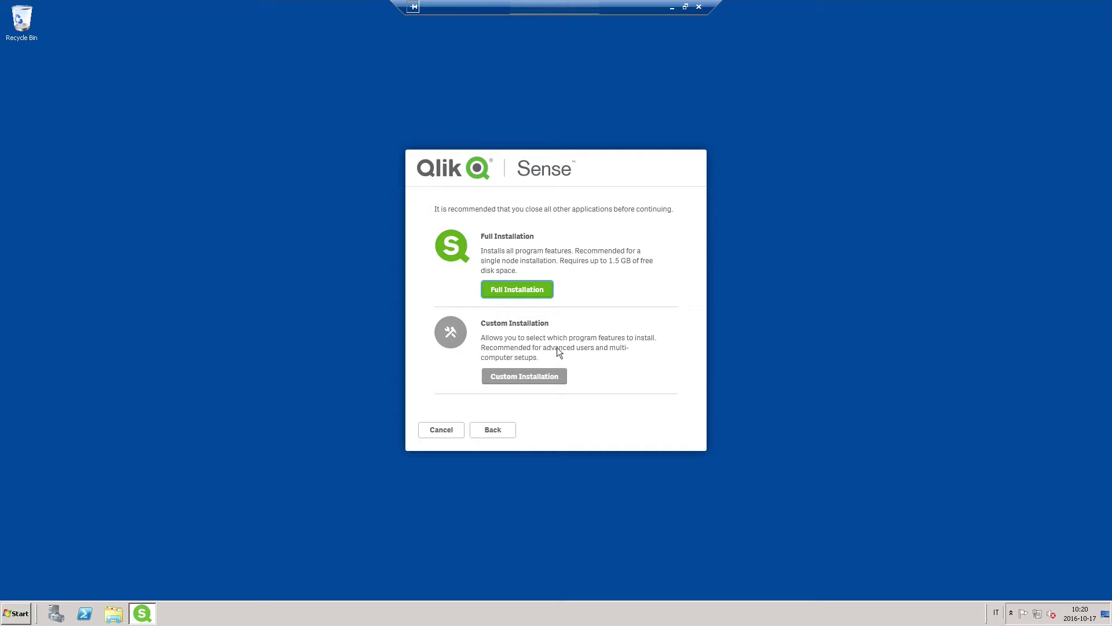
pyautogui.click(520, 293)
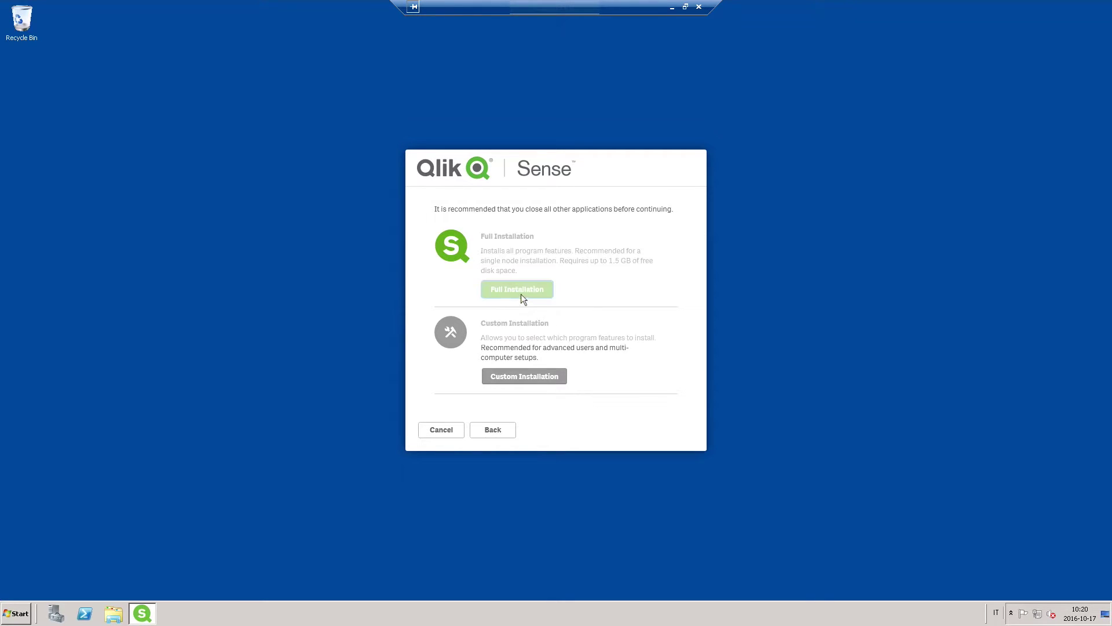
pyautogui.click(451, 393)
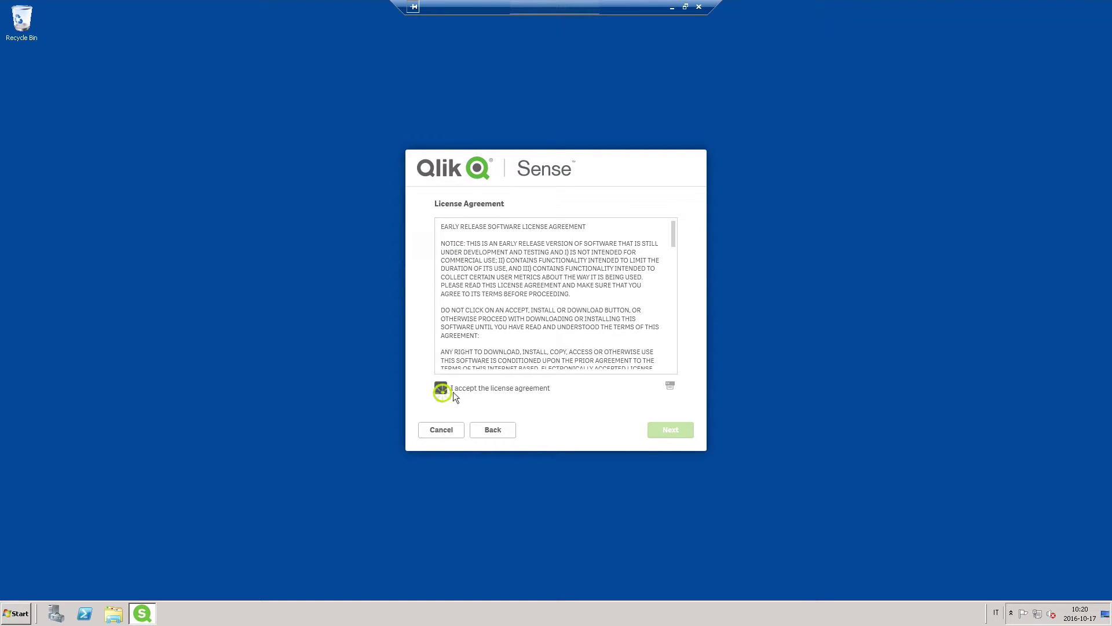
pyautogui.click(687, 436)
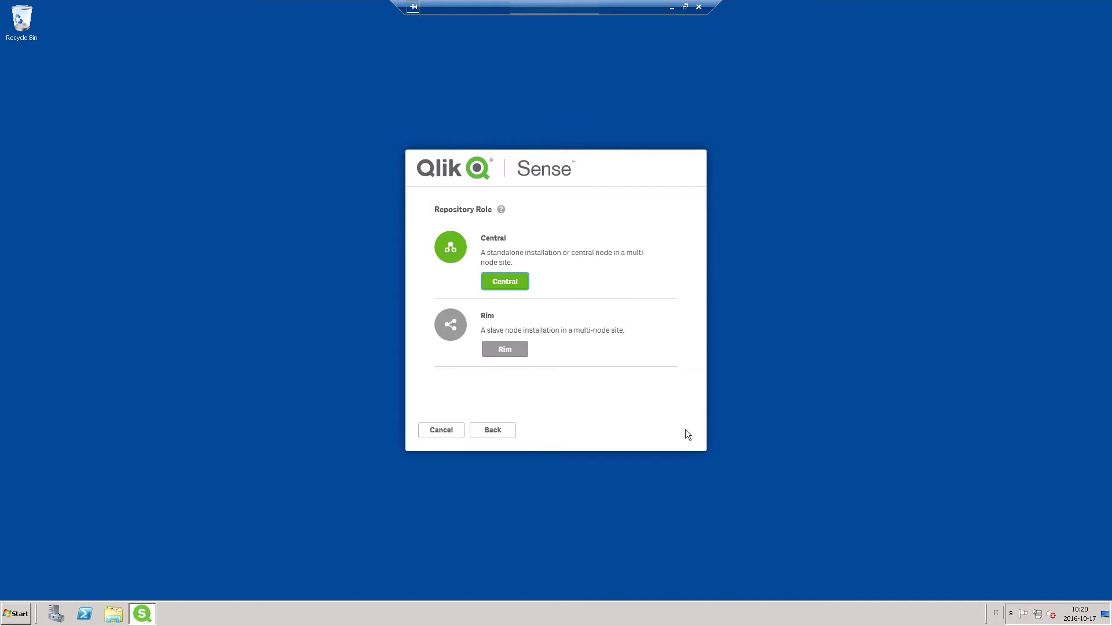
# - Select the Rim node role and set and confirm the database superuser password
pyautogui.click(507, 351)
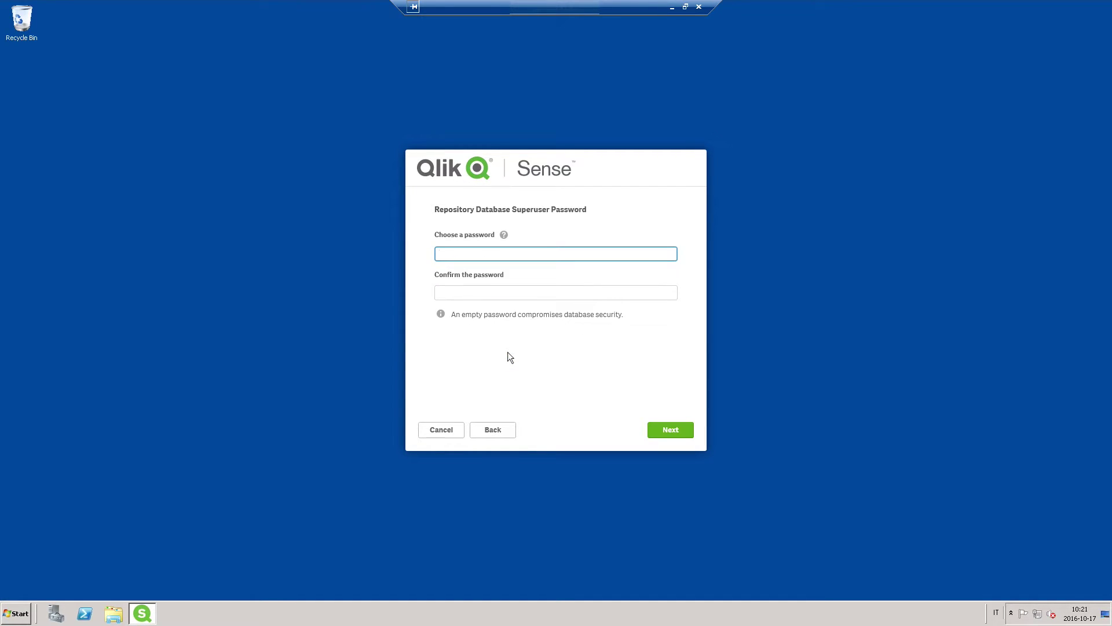
pyautogui.write('*****')
pyautogui.press('Tab')
pyautogui.write('*****')
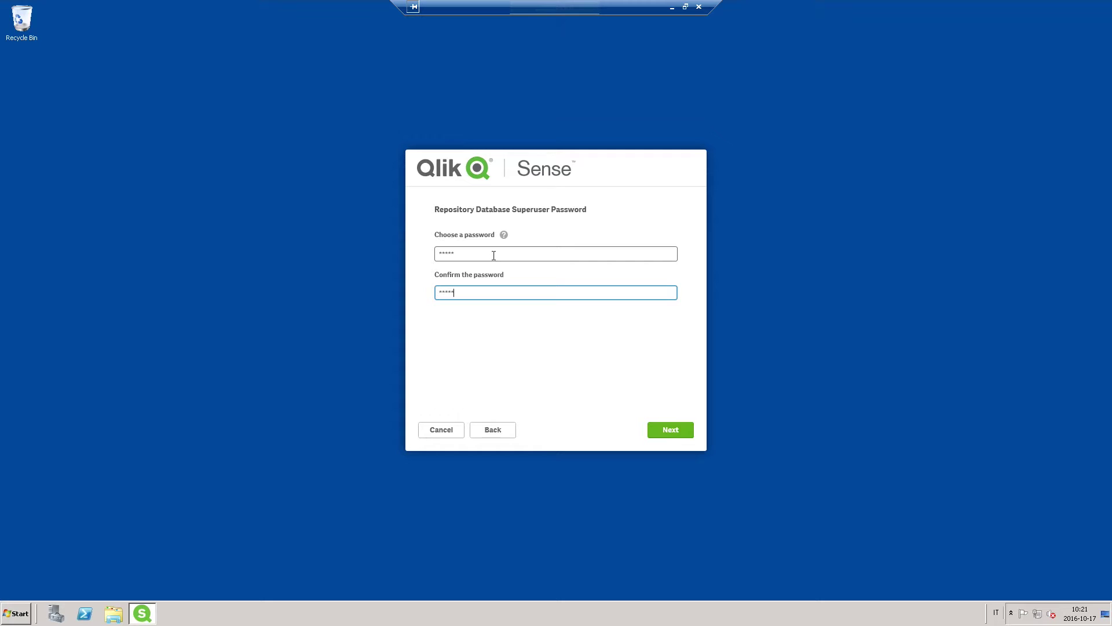
pyautogui.click(667, 430)
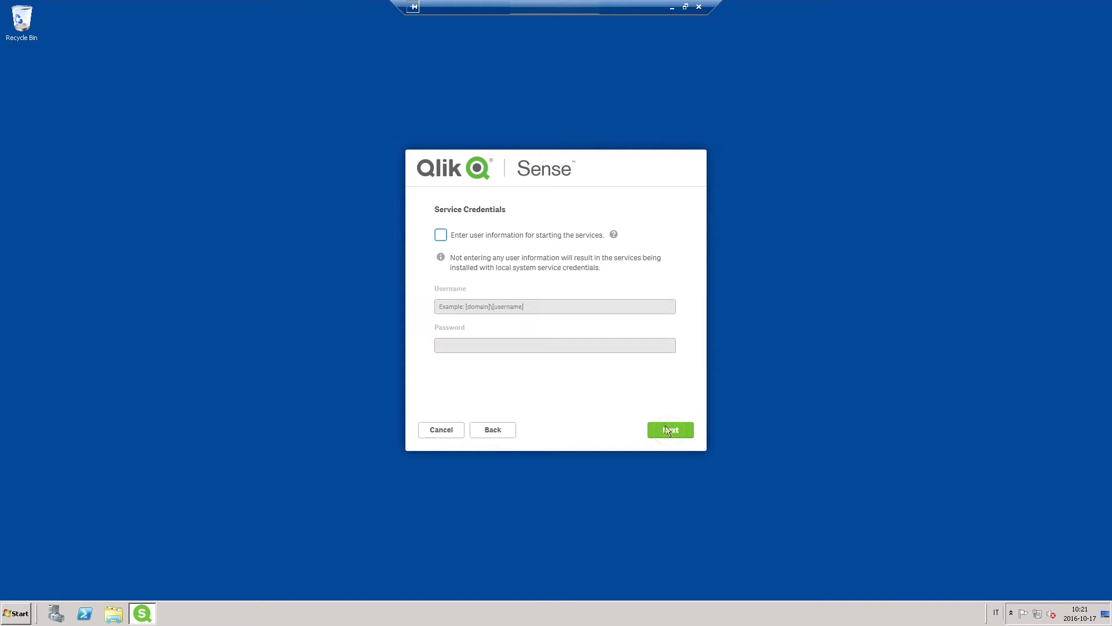
# - Run services under a specific user account, then install and approve the UAC prompt
pyautogui.click(442, 235)
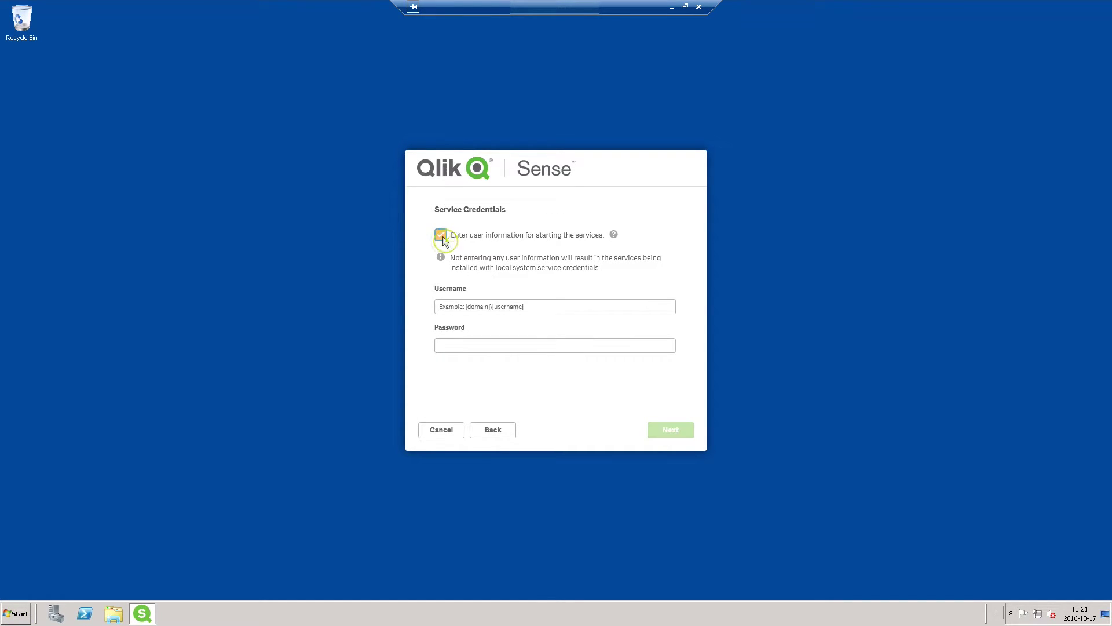
pyautogui.click(495, 306)
pyautogui.press('Tab')
pyautogui.write('**')
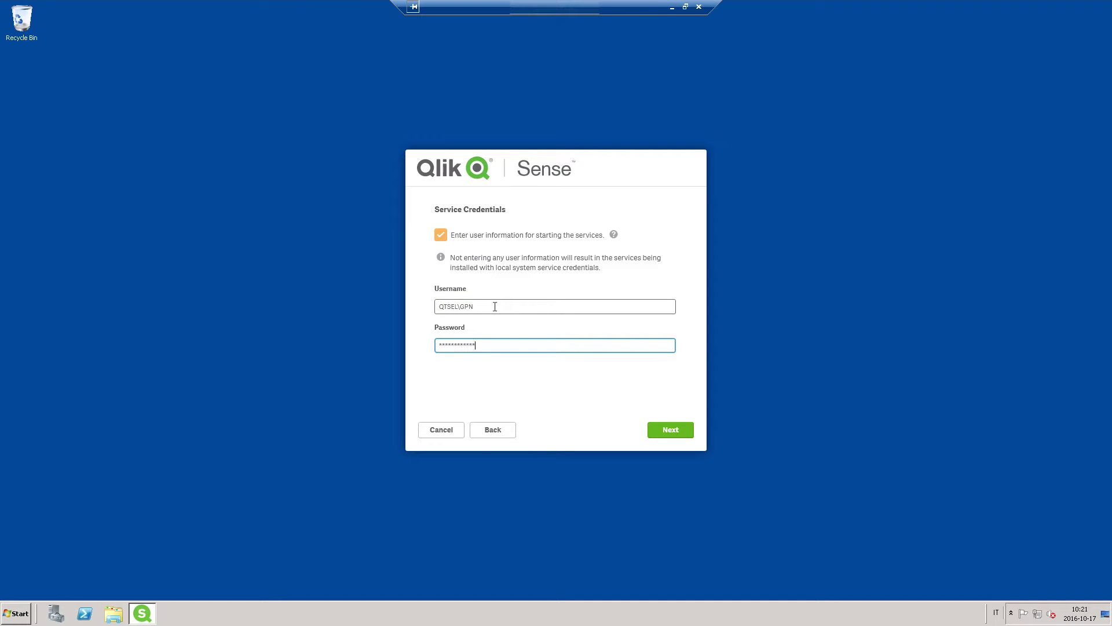
pyautogui.click(676, 435)
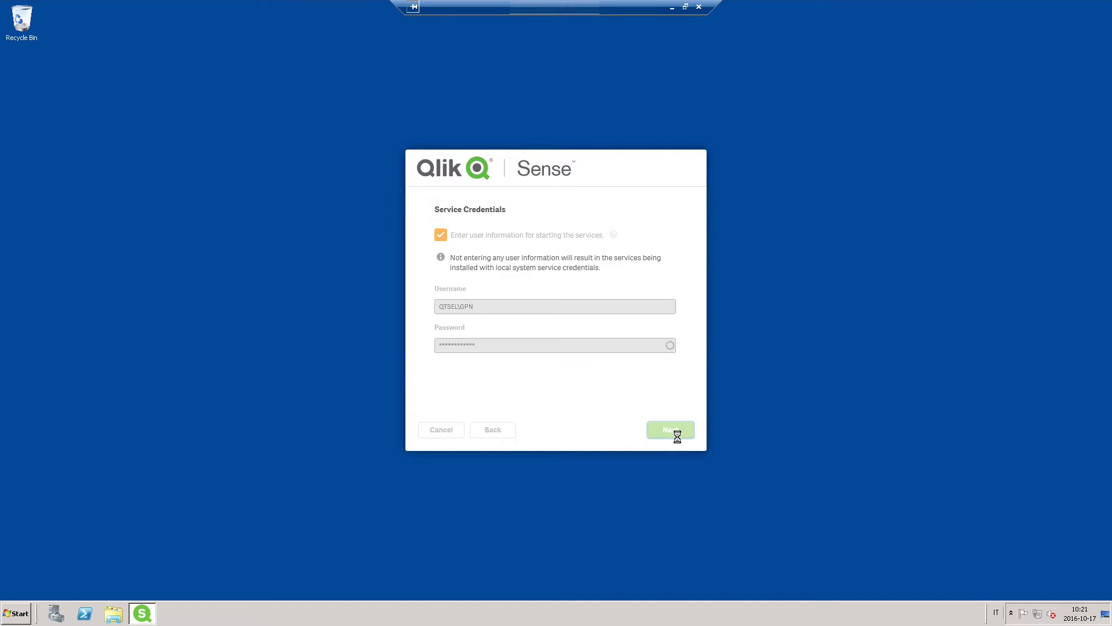
pyautogui.click(673, 433)
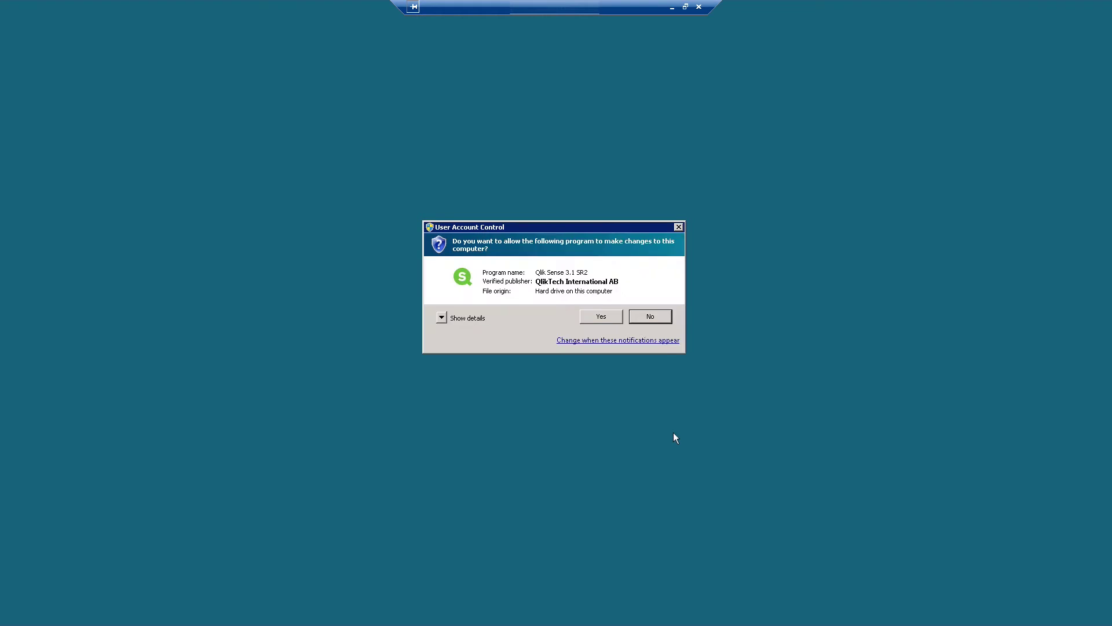
pyautogui.click(605, 322)
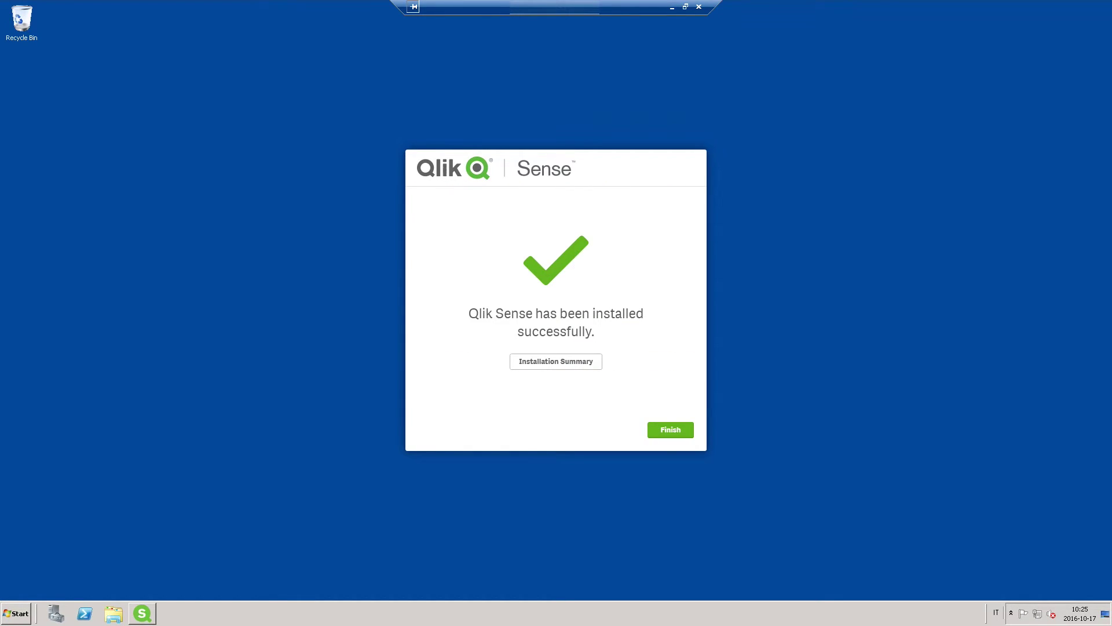
# - Create node 'Node10.76.…' with purpose Both and engine, printing and scheduler services, then apply
pyautogui.click(653, 430)
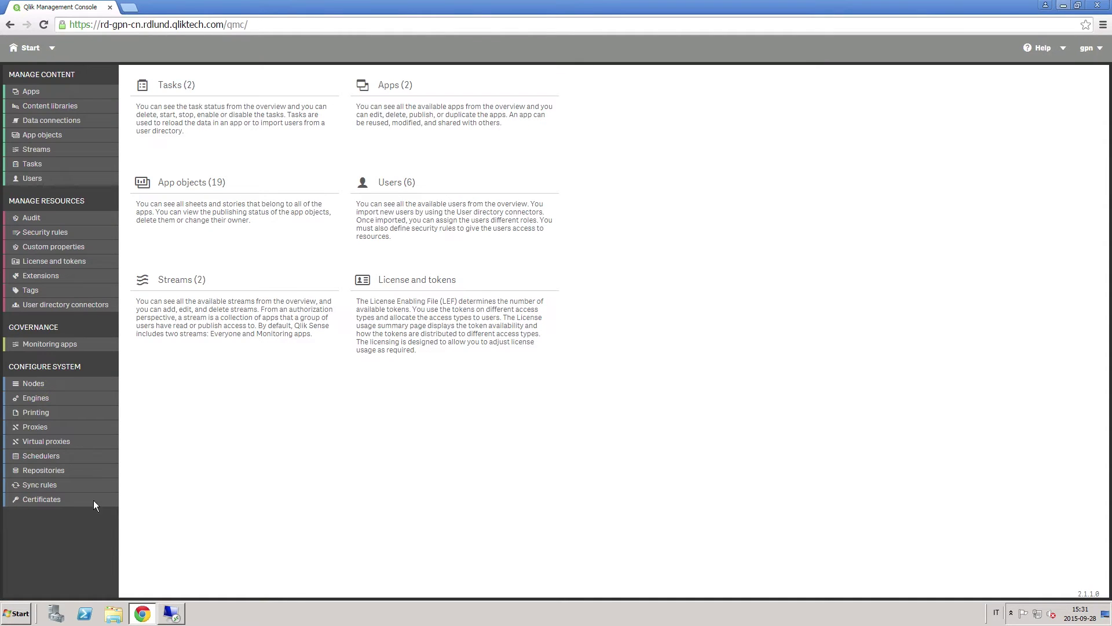
pyautogui.click(49, 383)
pyautogui.click(234, 581)
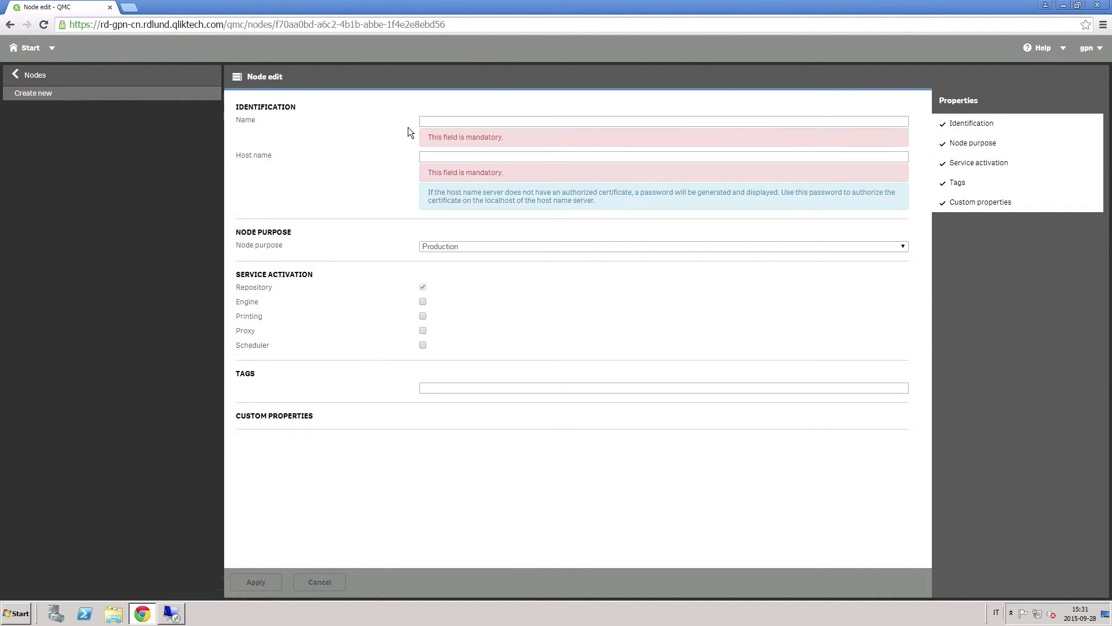
pyautogui.click(437, 124)
pyautogui.write('Node')
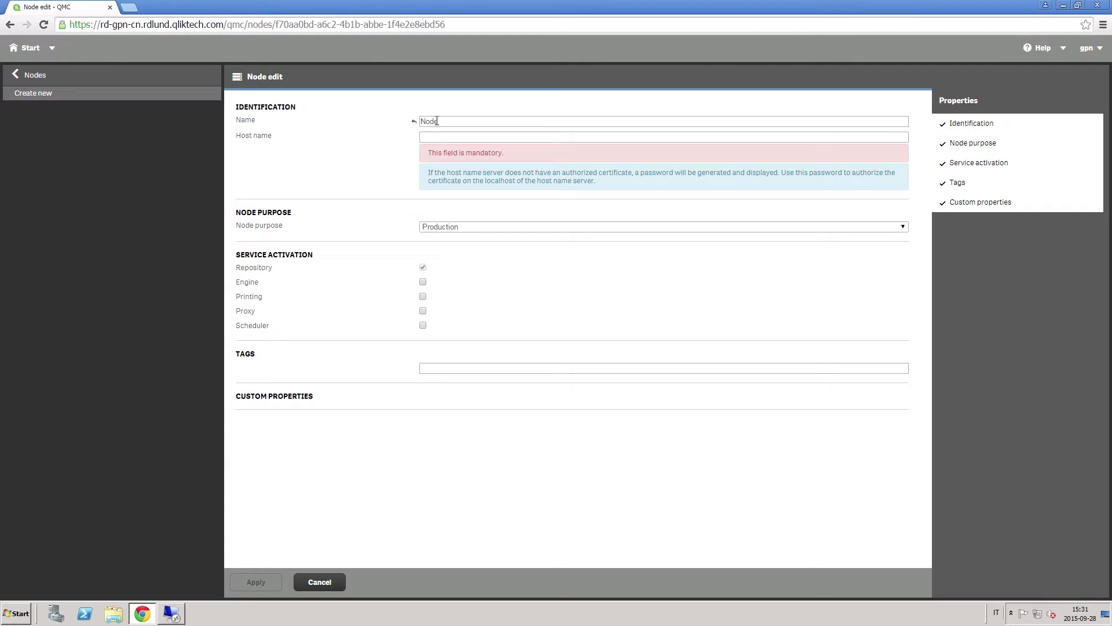
pyautogui.write('10.76.')
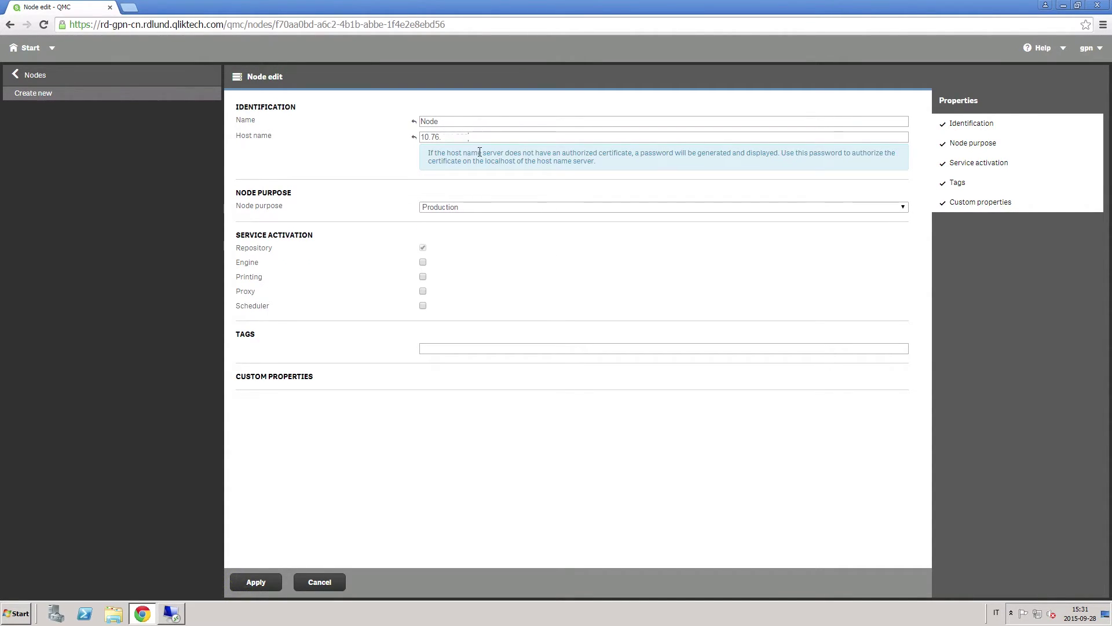
pyautogui.click(483, 209)
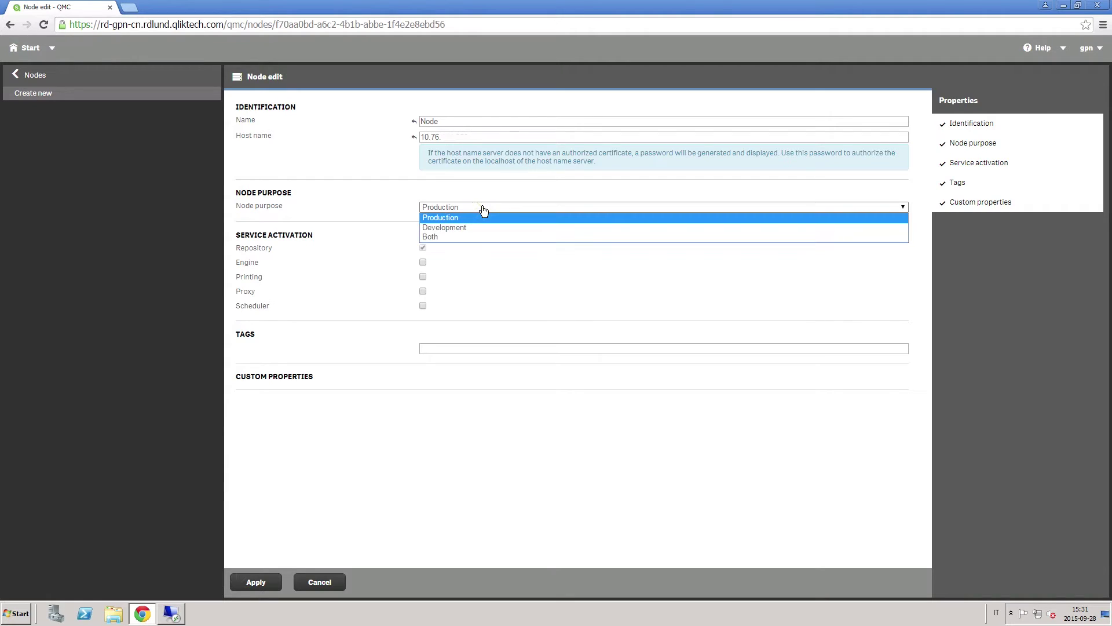
pyautogui.click(471, 238)
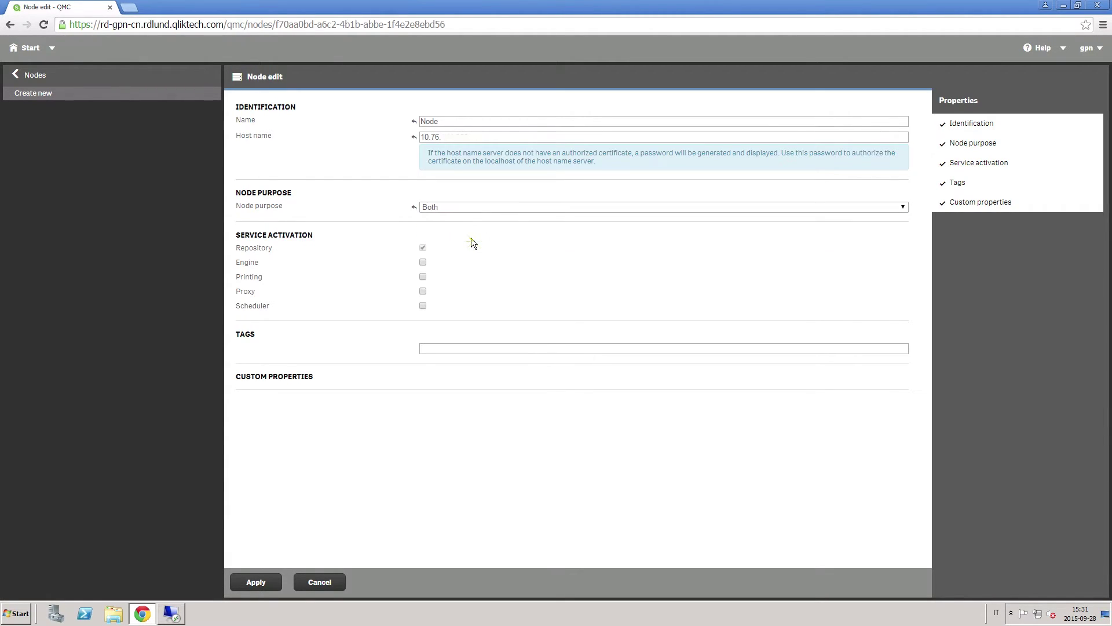
pyautogui.click(423, 264)
pyautogui.click(422, 277)
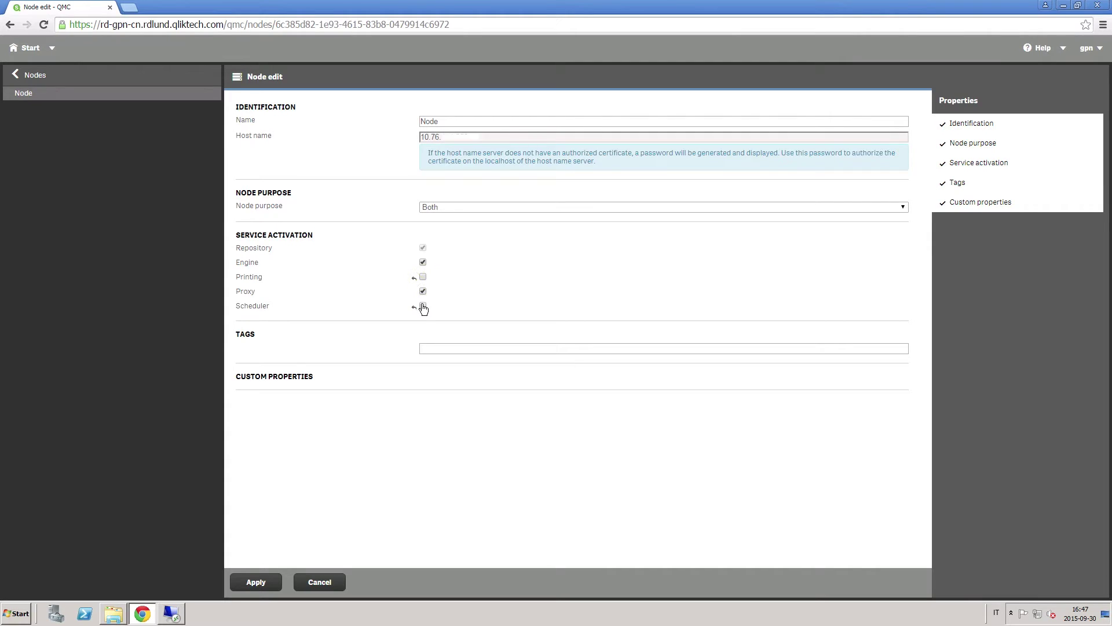
pyautogui.click(423, 305)
pyautogui.click(257, 582)
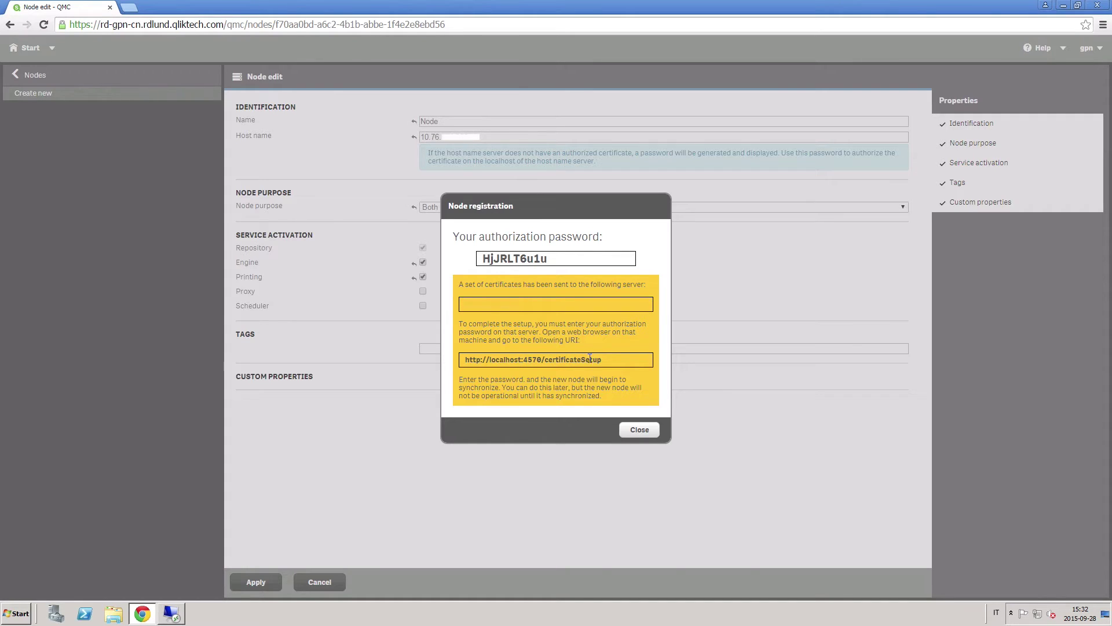
pyautogui.moveTo(603, 359); pyautogui.dragTo(462, 359)
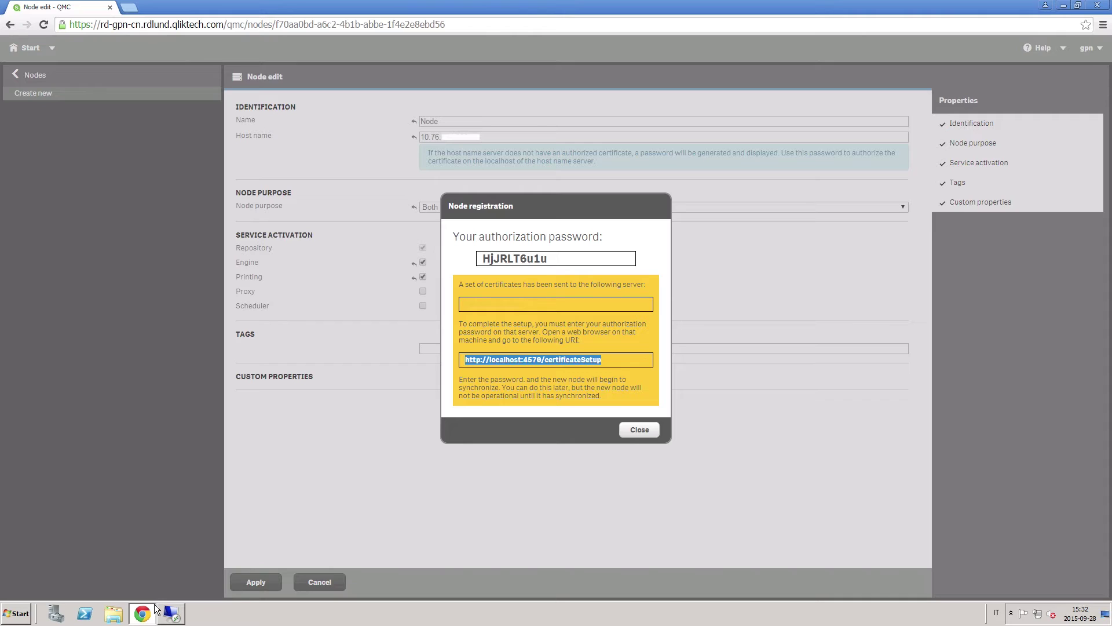
pyautogui.click(171, 614)
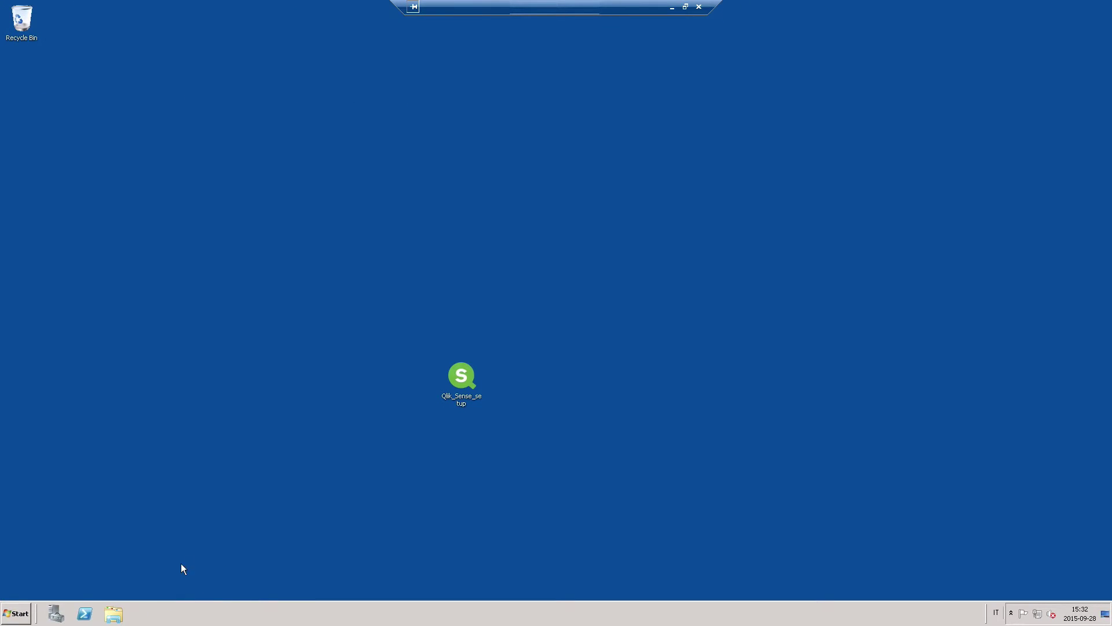
pyautogui.click(8, 615)
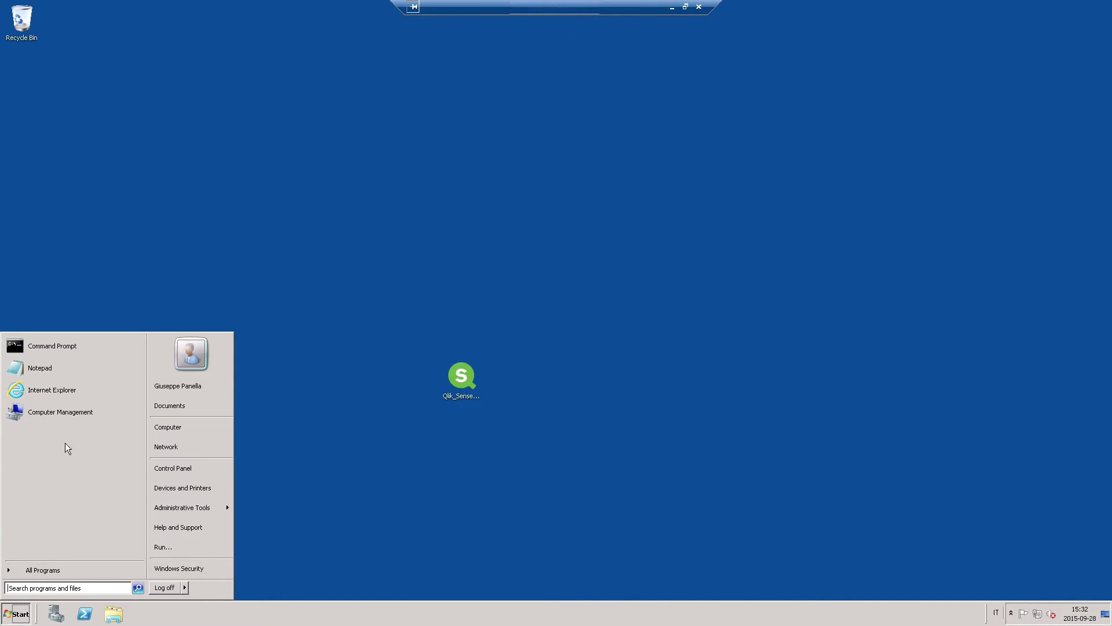
pyautogui.click(60, 390)
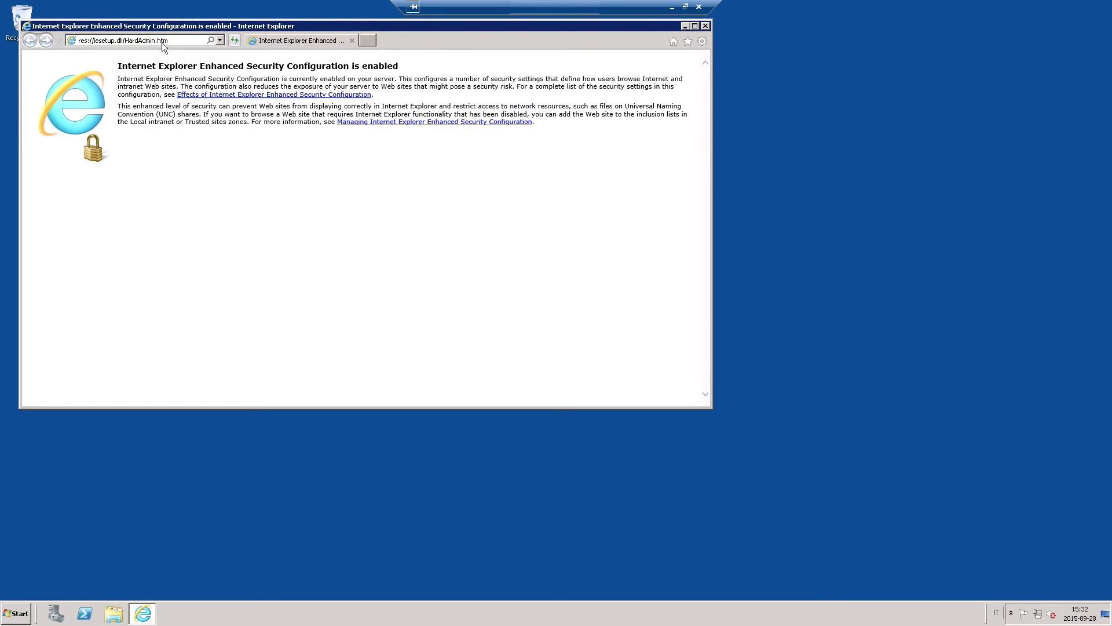
pyautogui.click(165, 40)
pyautogui.write('http://localhost:4570/certificateSetup')
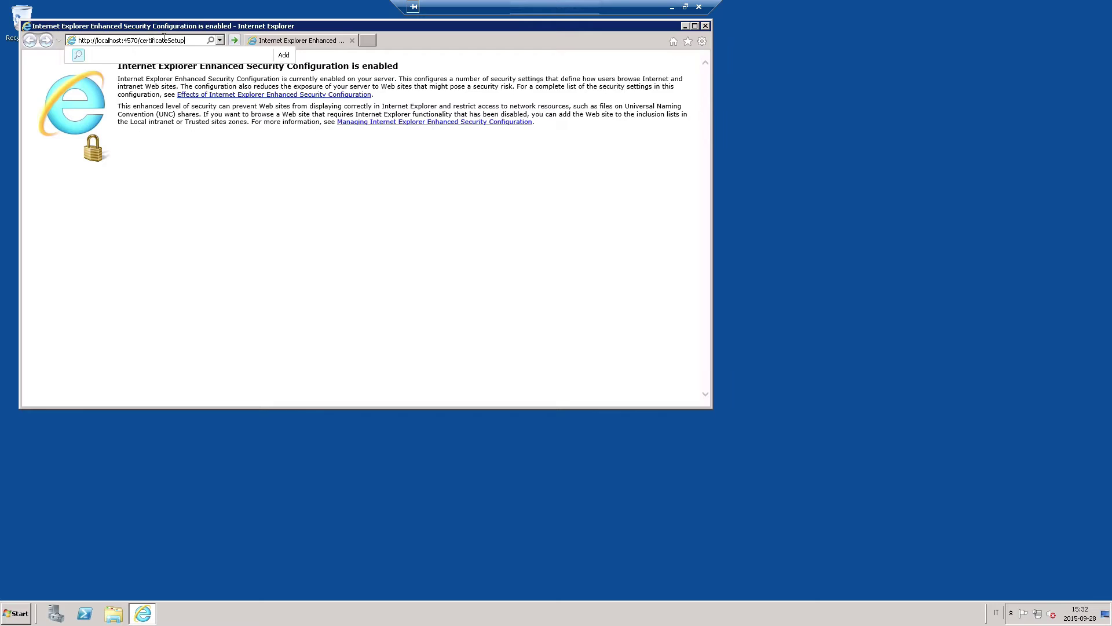
pyautogui.press('Return')
# - Copy the node's authorization password from QMC and return to the rim server session
pyautogui.click(671, 8)
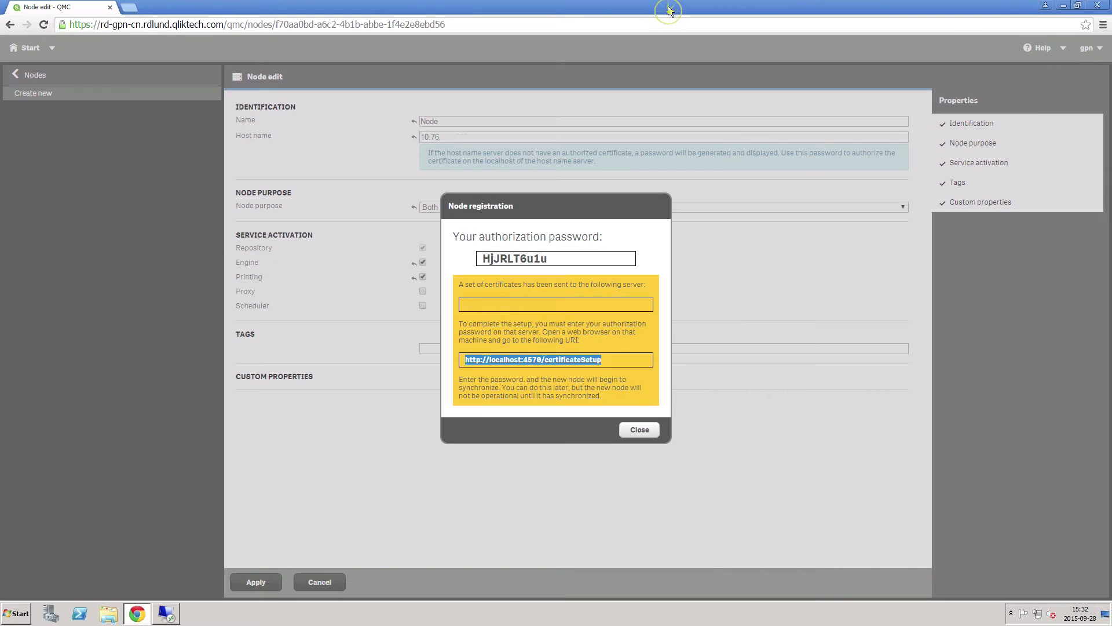
pyautogui.doubleClick(522, 258)
pyautogui.rightClick(526, 262)
pyautogui.click(540, 271)
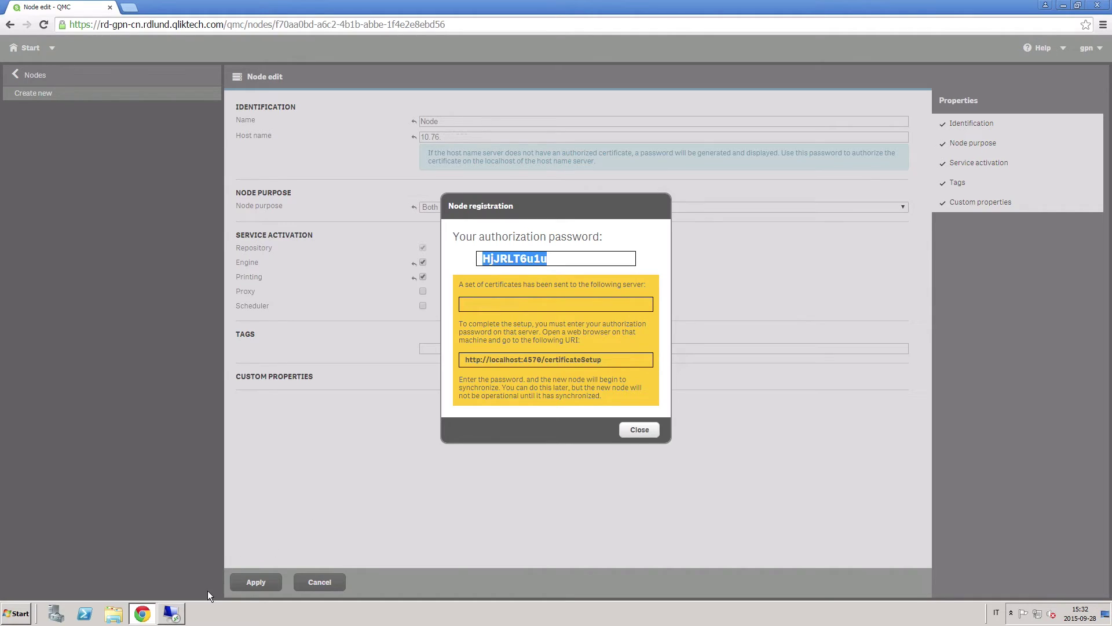
pyautogui.click(170, 612)
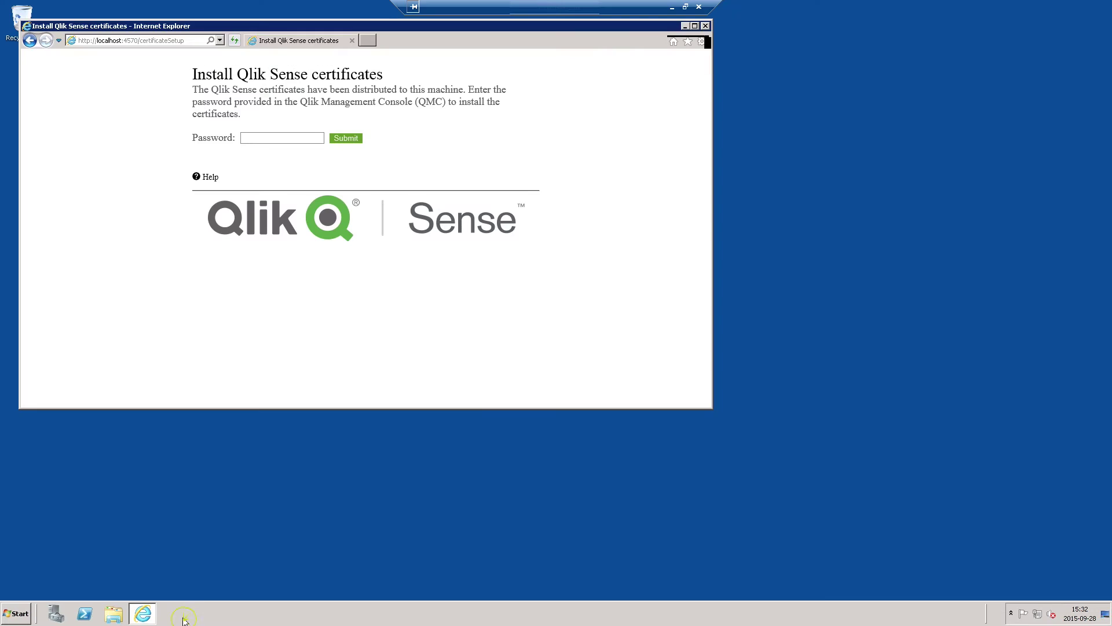
# - Paste the authorization password into the certificate page's Password field, then go back to QMC
pyautogui.rightClick(266, 137)
pyautogui.click(286, 178)
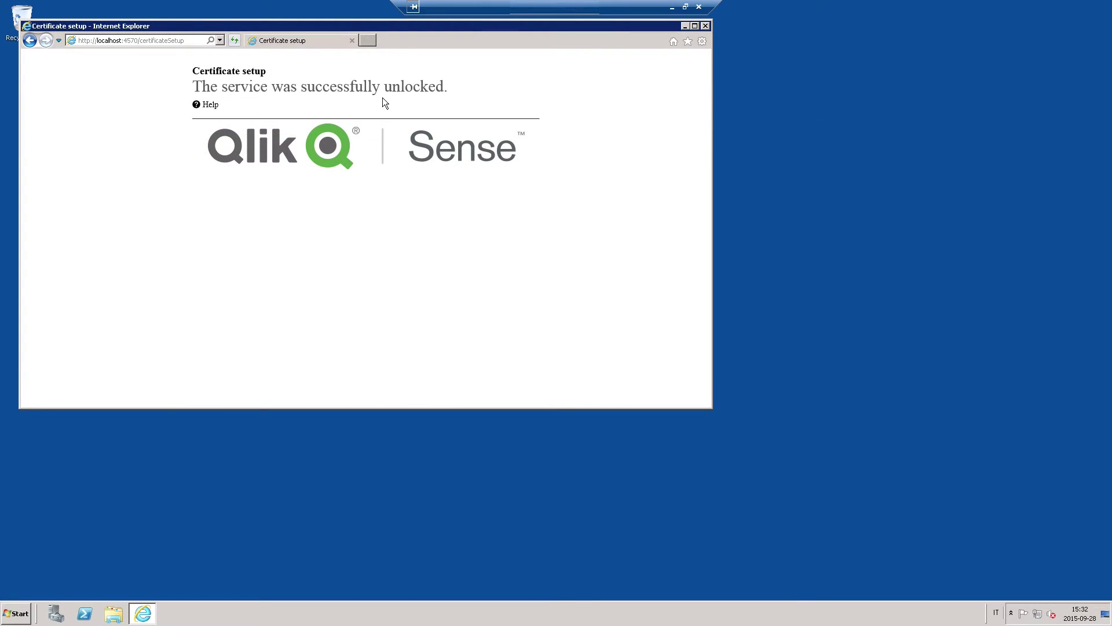
pyautogui.click(673, 8)
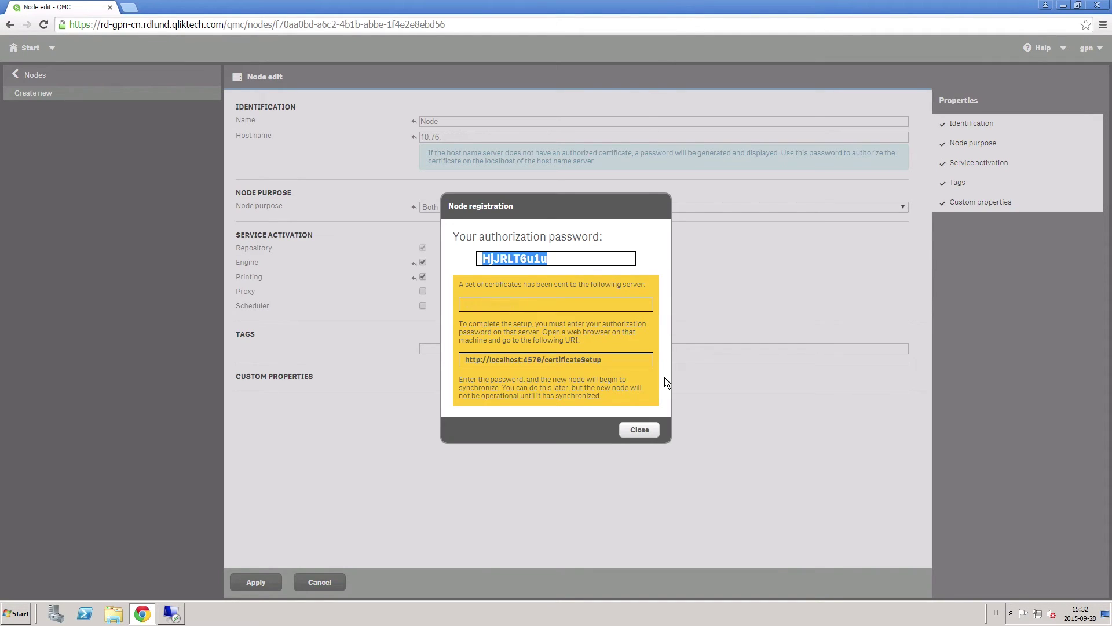
# - Tick Allow HTTP on the Node proxy, apply and confirm the restart, then review the Central proxy
pyautogui.click(639, 430)
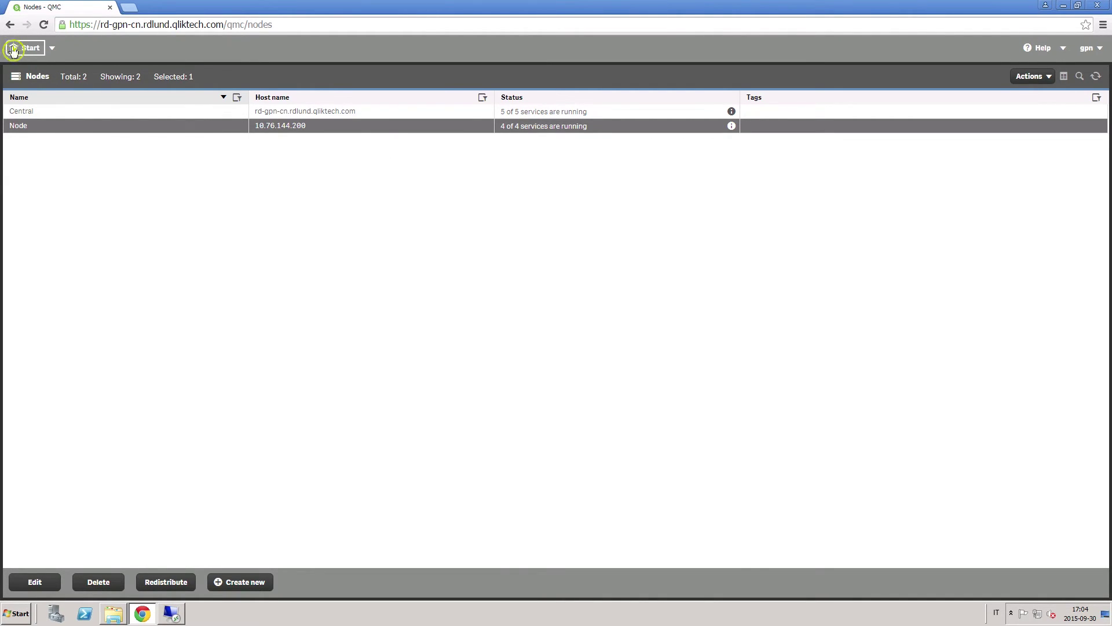
pyautogui.click(14, 50)
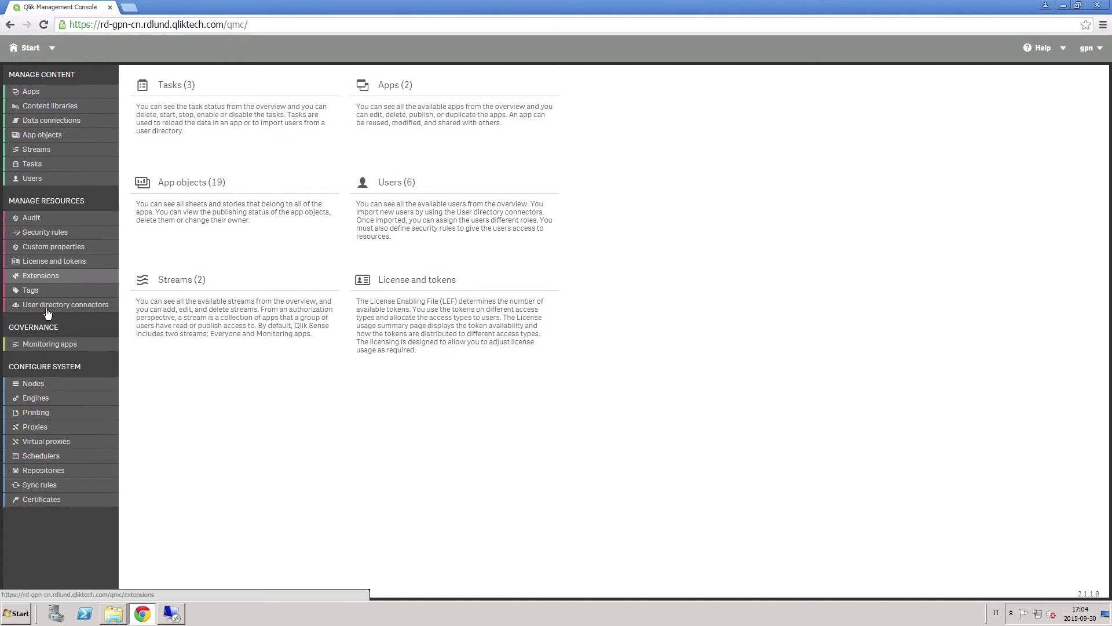
pyautogui.click(46, 431)
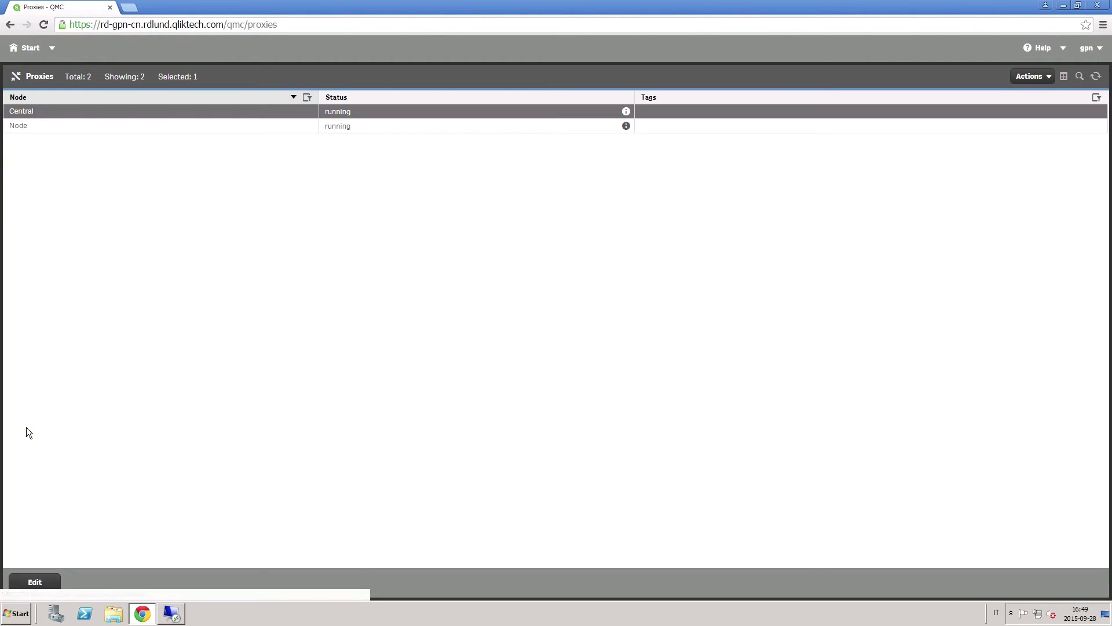
pyautogui.doubleClick(342, 126)
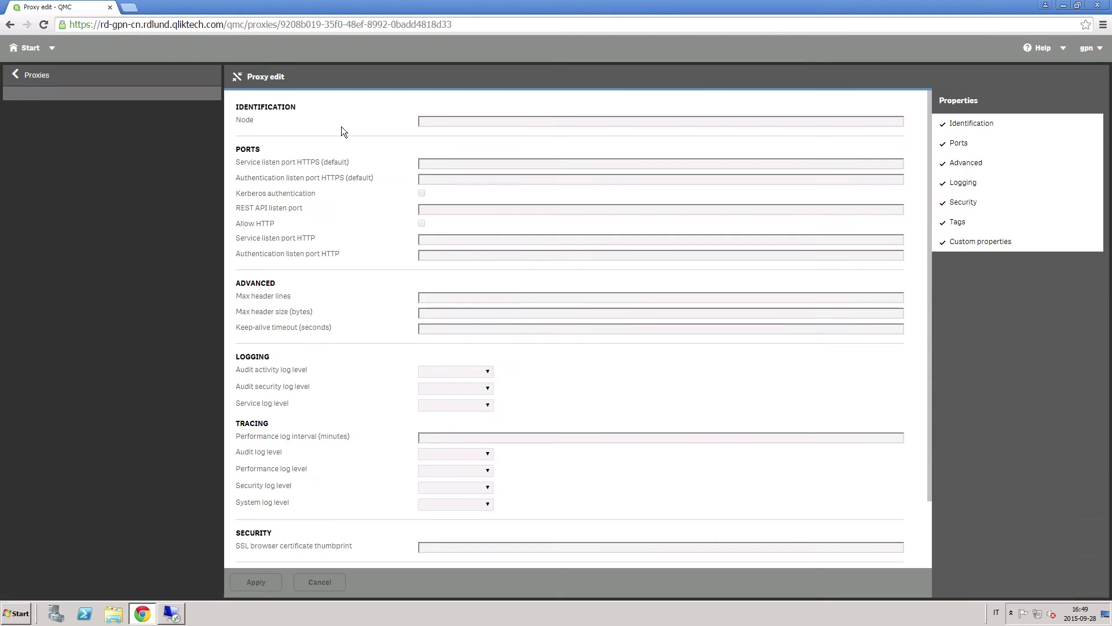
pyautogui.click(422, 224)
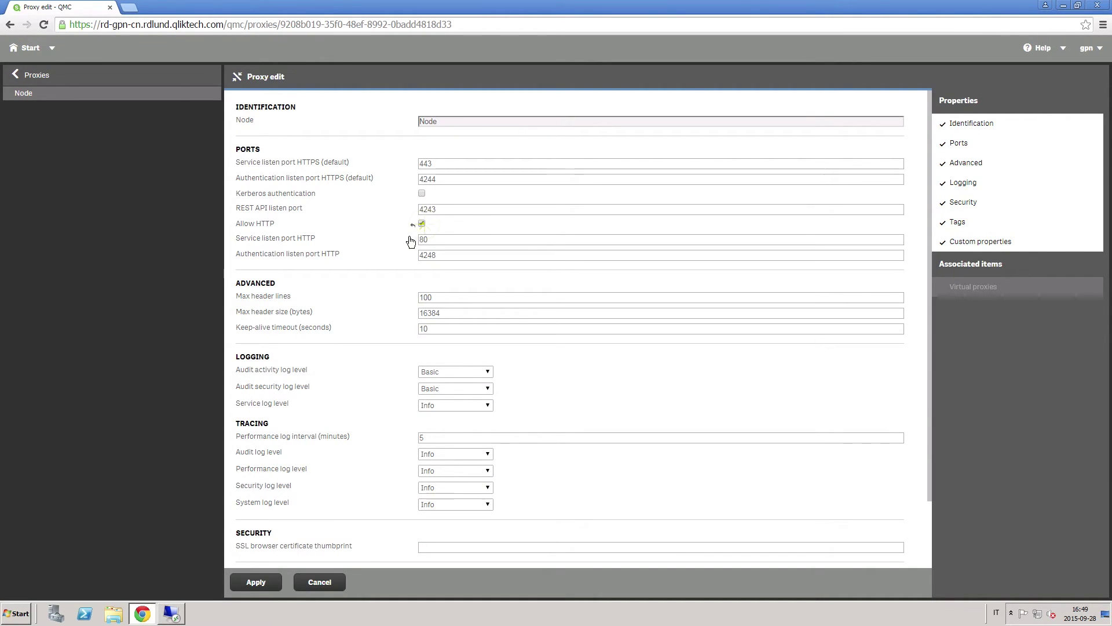
pyautogui.click(255, 583)
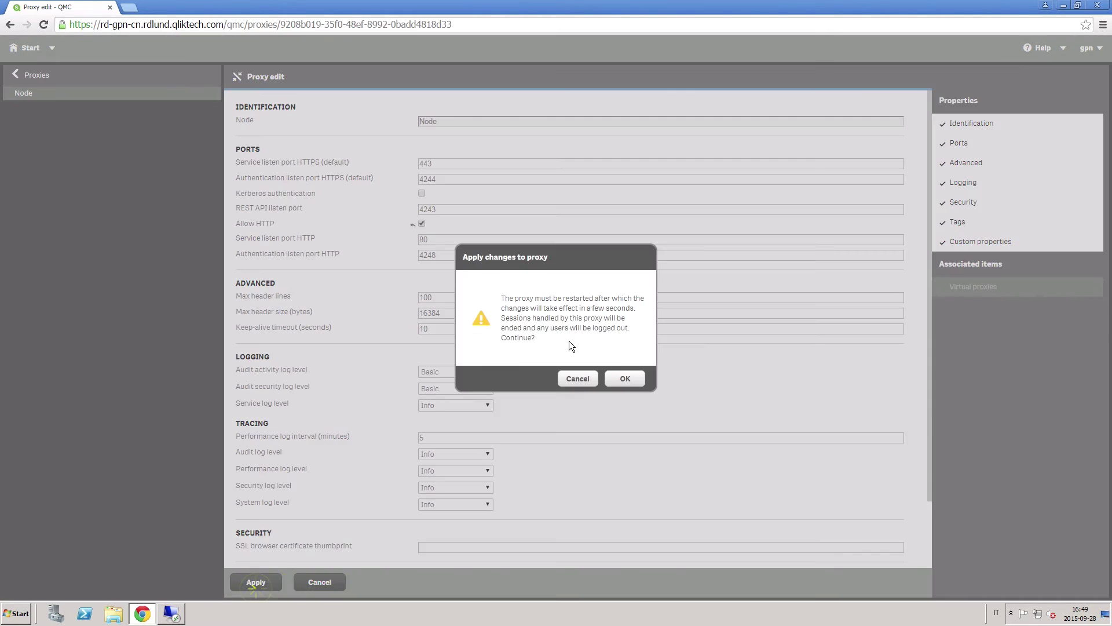
pyautogui.click(616, 379)
pyautogui.click(29, 75)
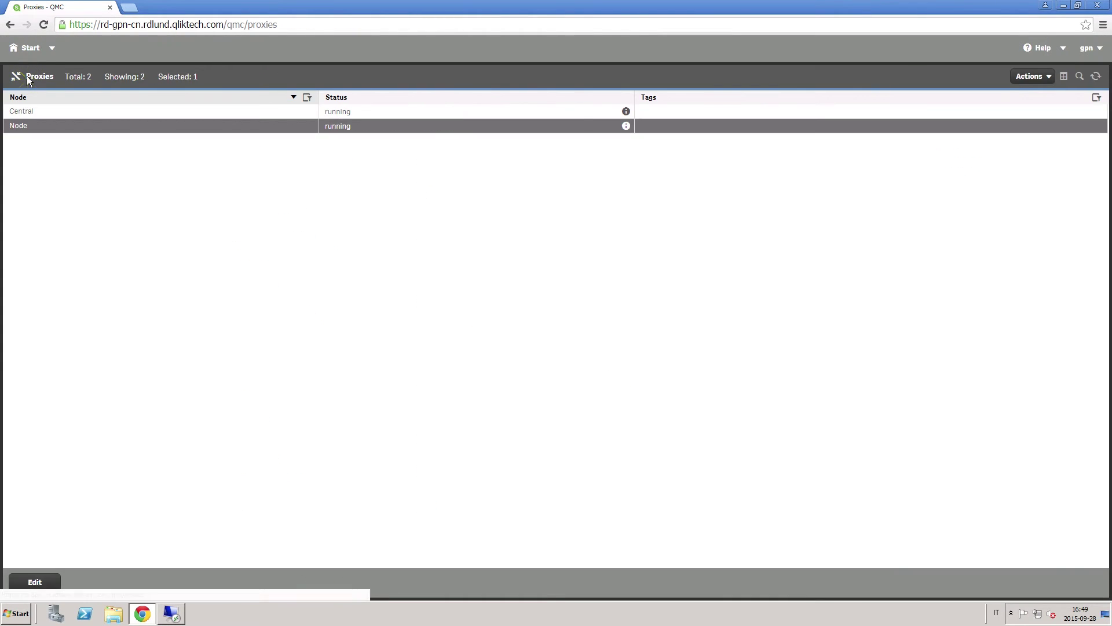
pyautogui.doubleClick(347, 112)
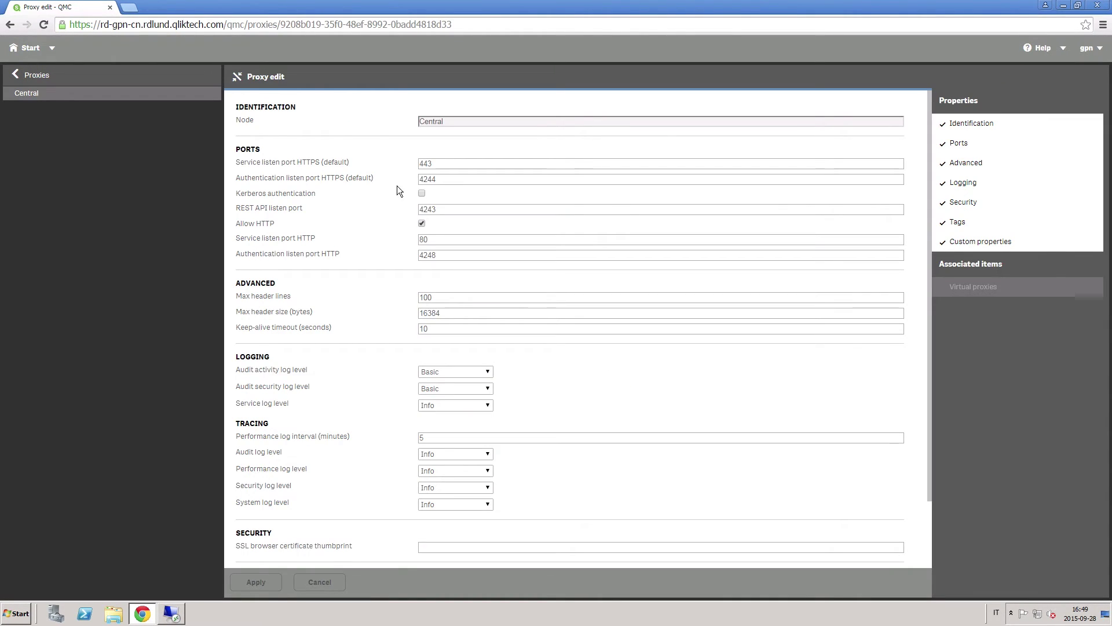
pyautogui.click(28, 52)
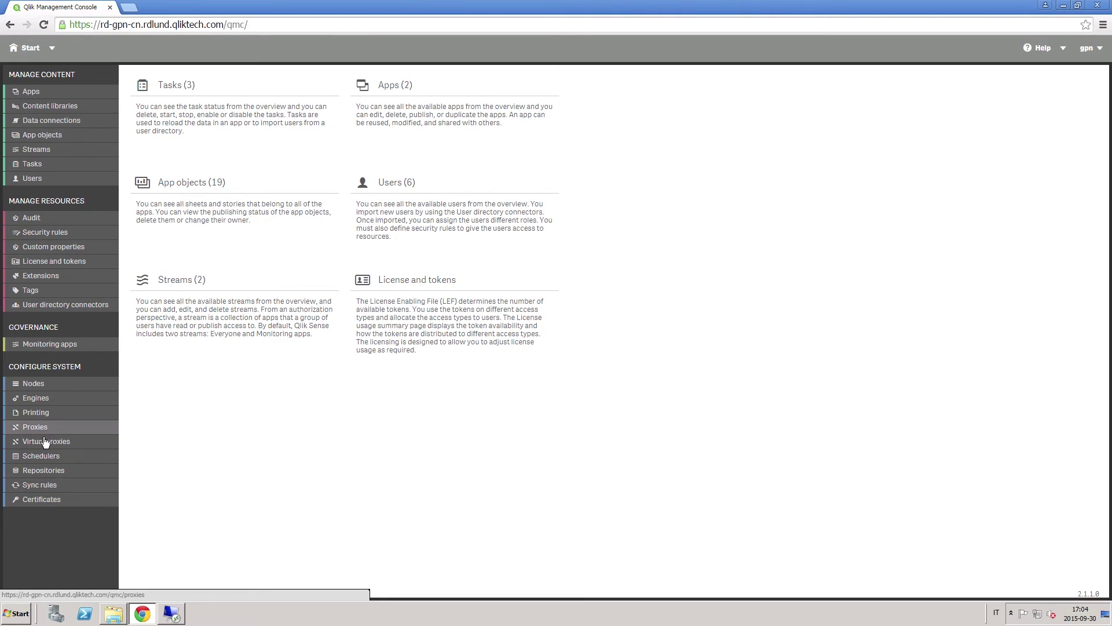
# - Start a new virtual proxy with description 'Virtual Proxy', prefix VPX, and '-VPX' appended to the session cookie header name
pyautogui.click(47, 442)
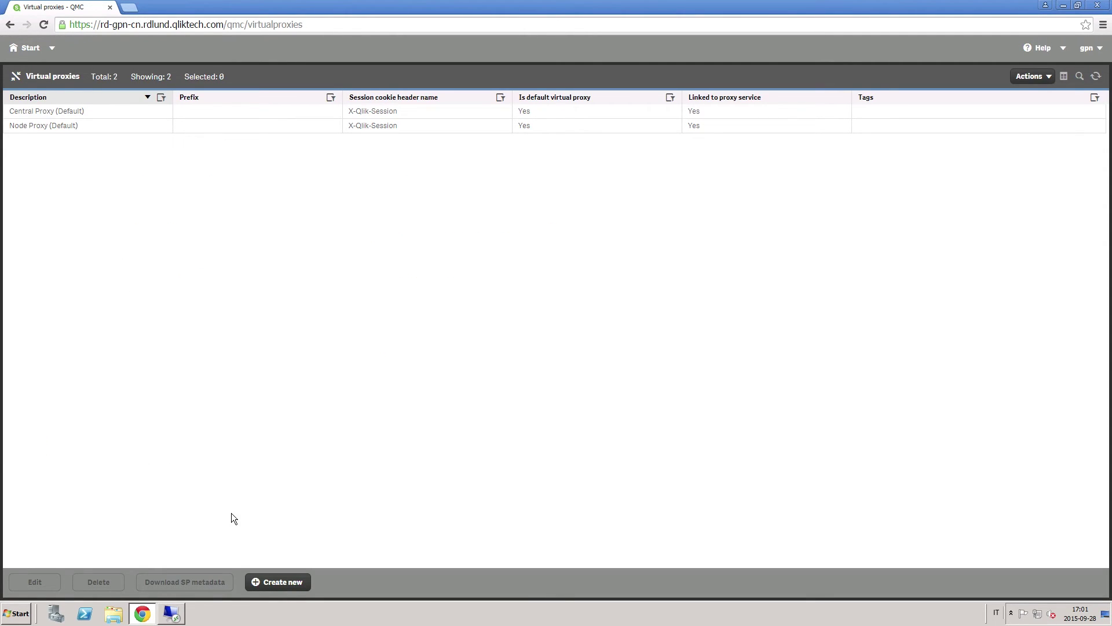
pyautogui.click(299, 588)
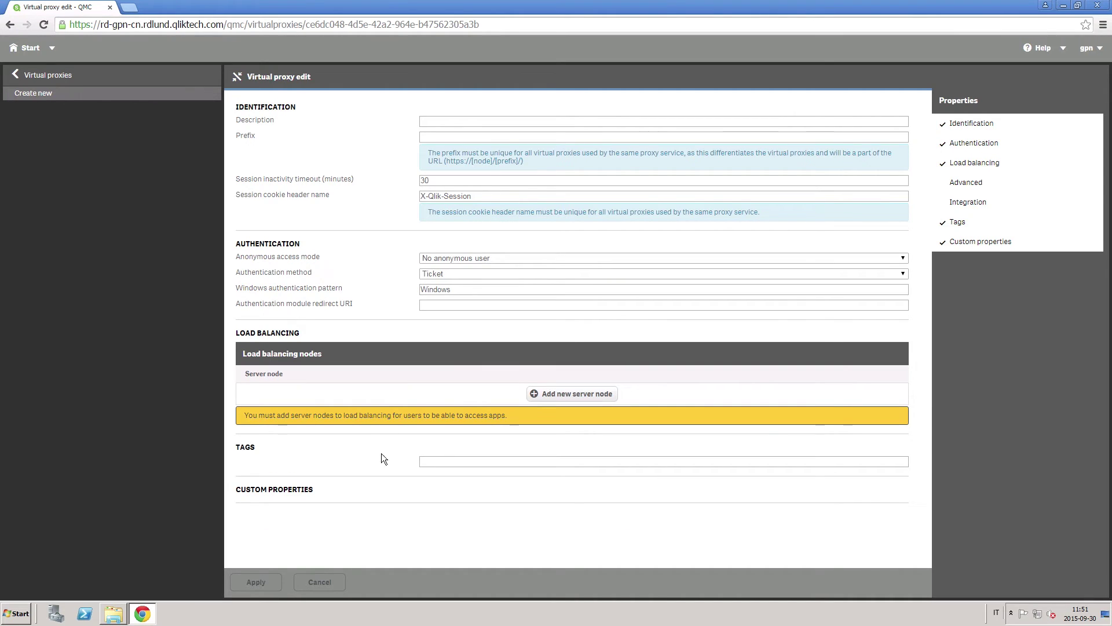
pyautogui.click(436, 122)
pyautogui.write('Virtual Pro')
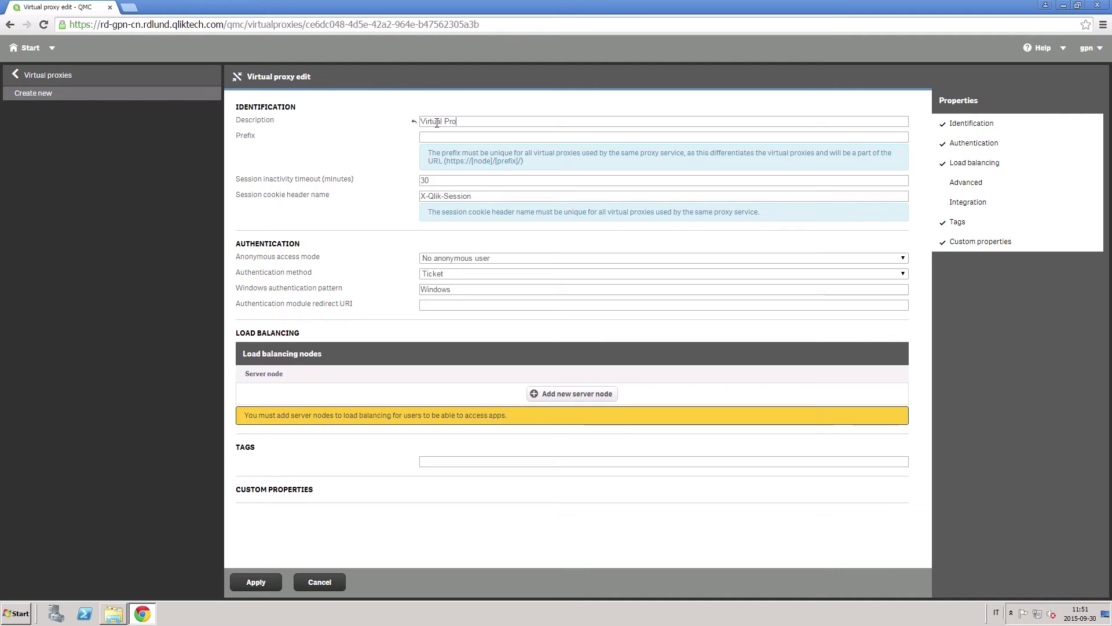
pyautogui.write('xy')
pyautogui.click(439, 137)
pyautogui.write('VPX')
pyautogui.click(478, 196)
pyautogui.write('-VPX')
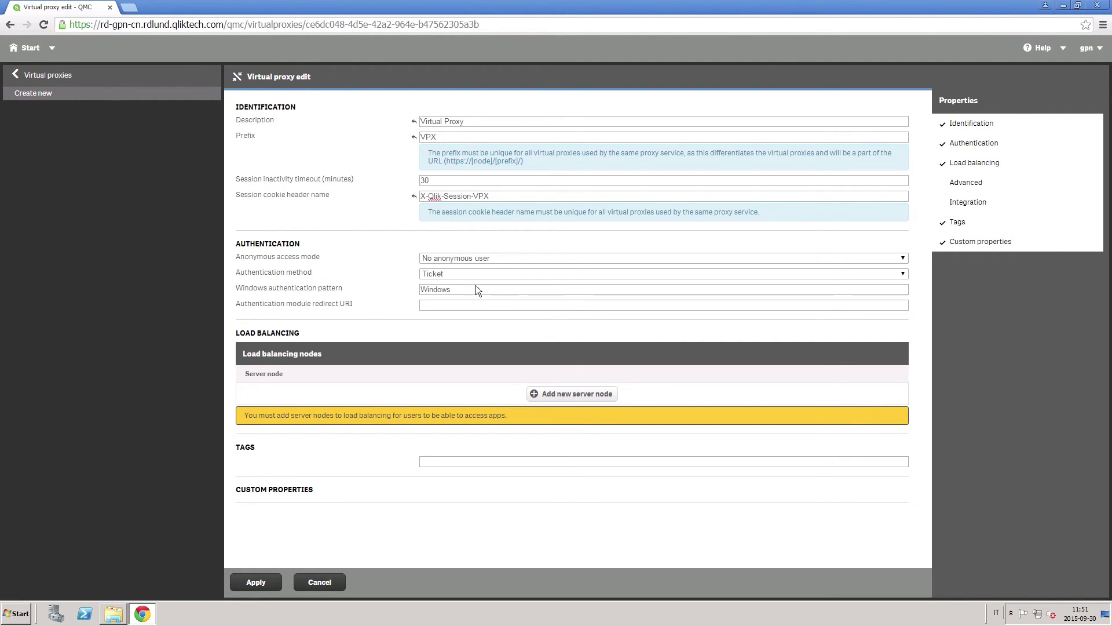
# - Add Node as the load-balancing server node and save the virtual proxy
pyautogui.click(565, 396)
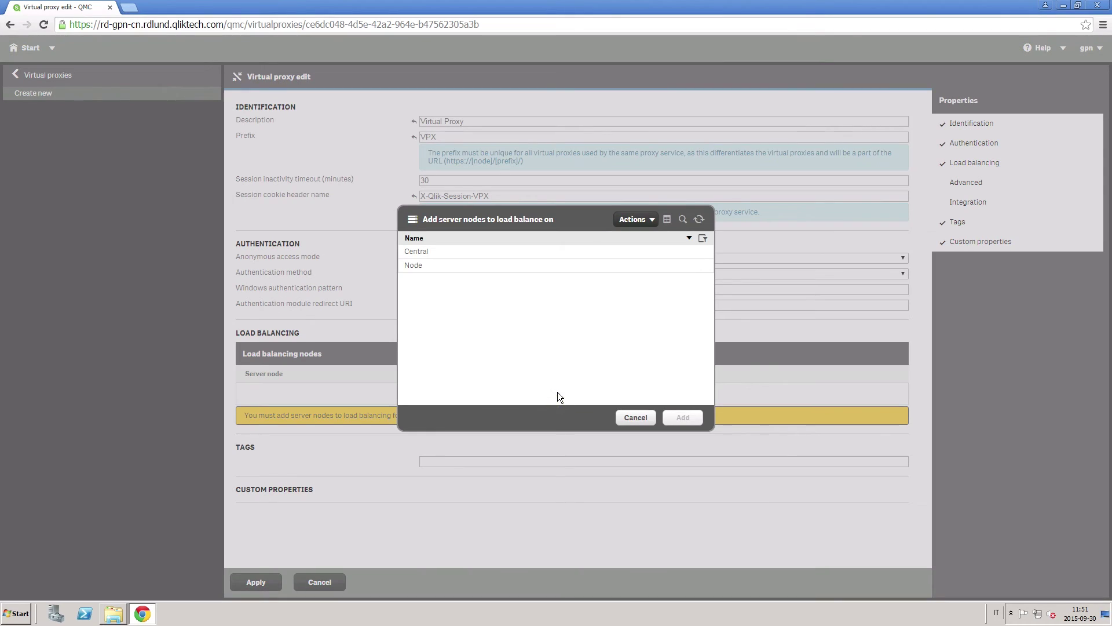
pyautogui.click(436, 270)
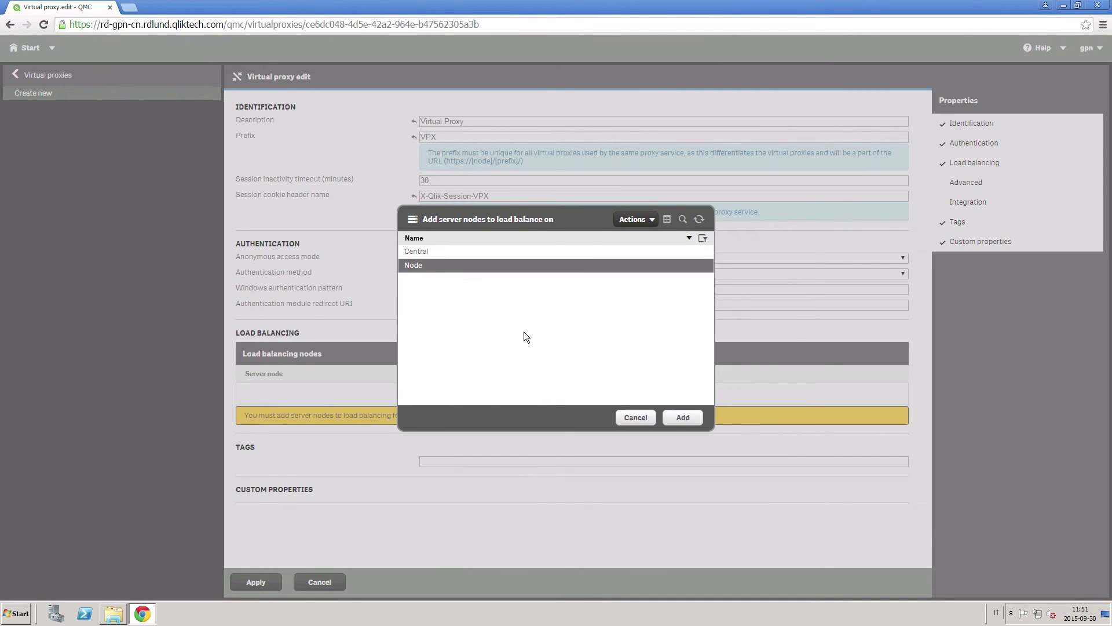
pyautogui.click(683, 421)
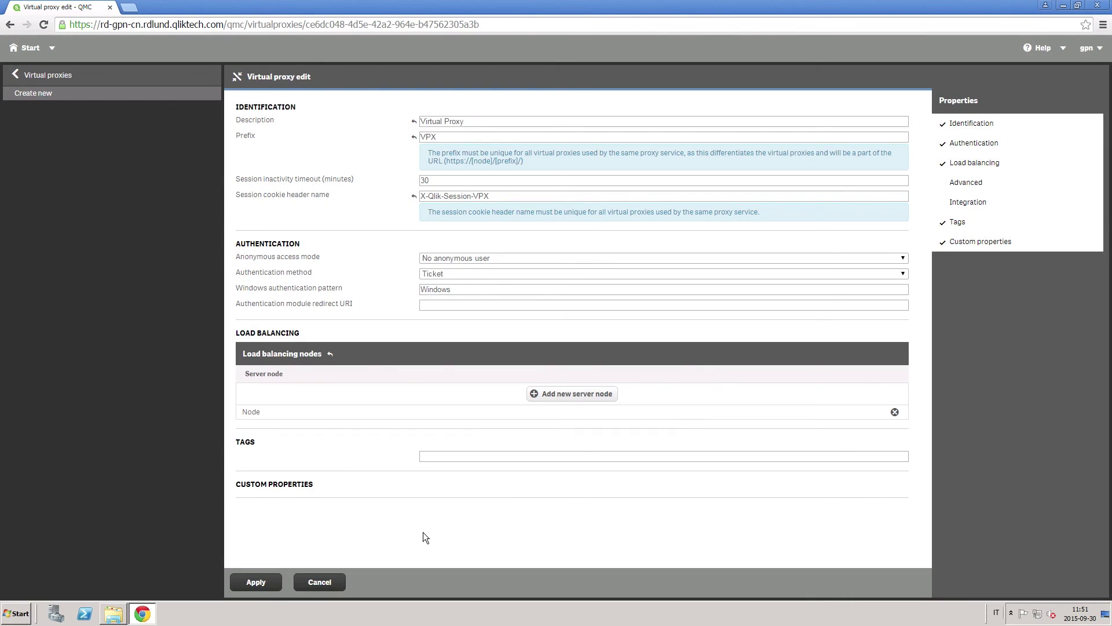
pyautogui.click(256, 581)
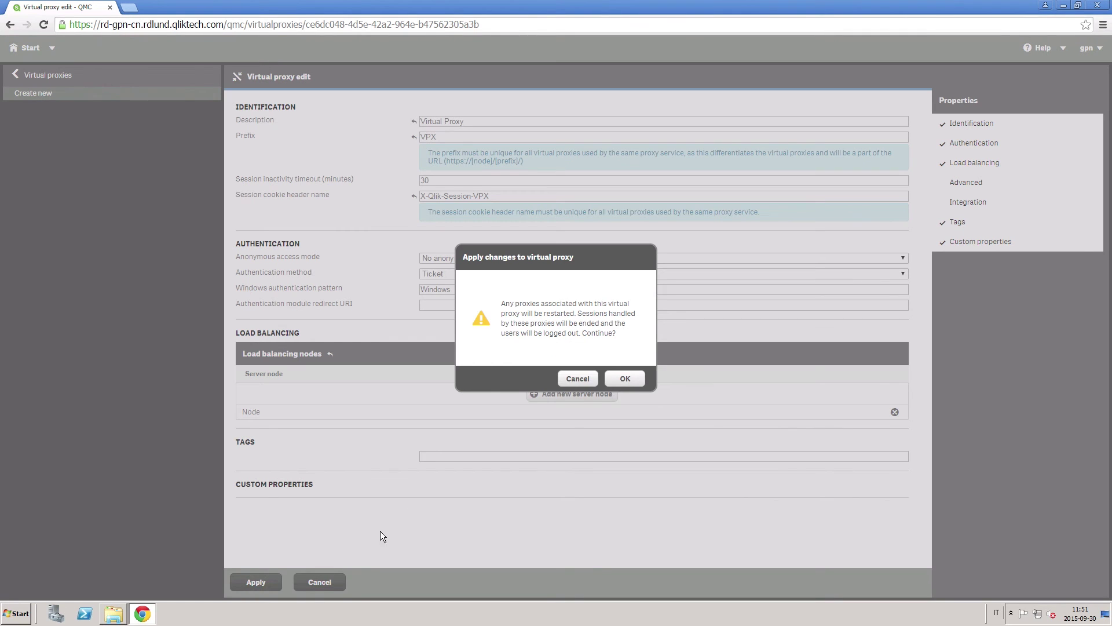
pyautogui.click(621, 373)
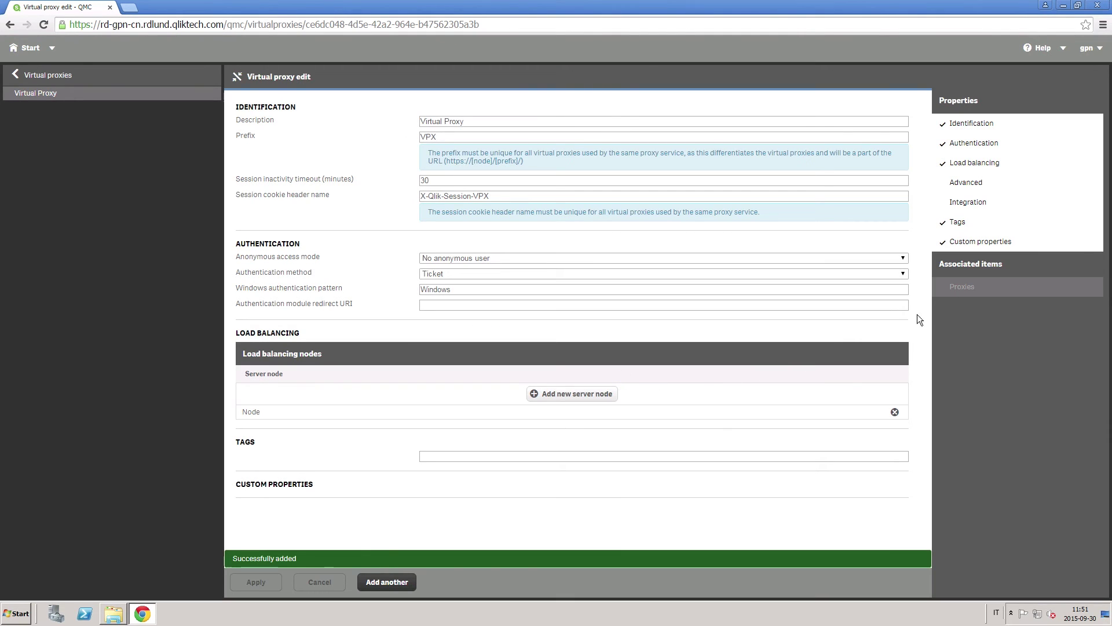
# - Link the new VPX virtual proxy to Node's proxy service
pyautogui.click(1037, 291)
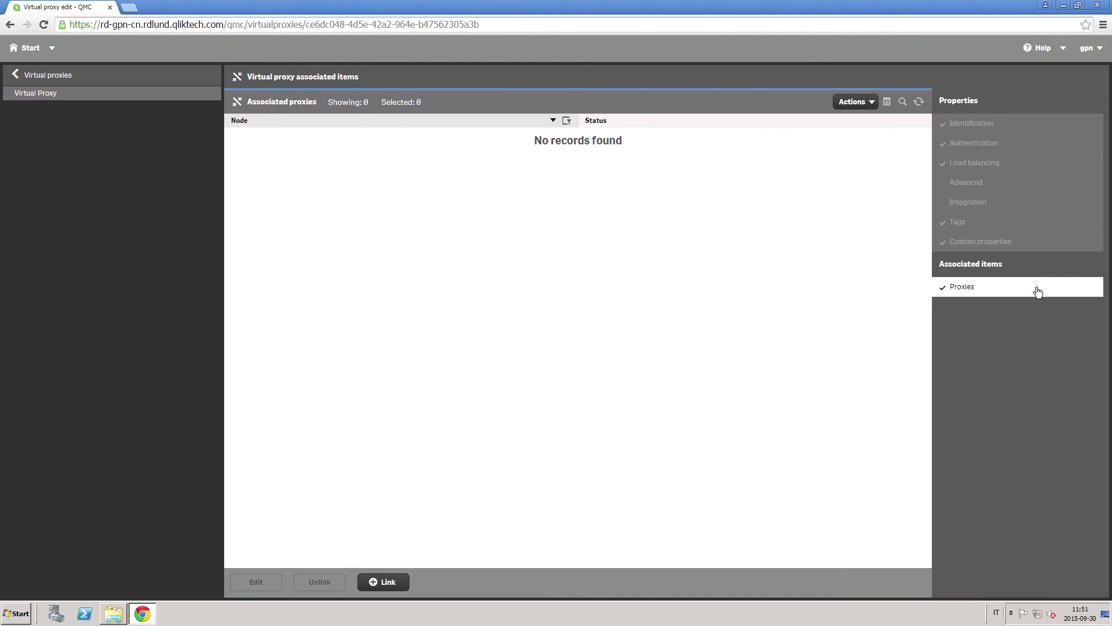
pyautogui.click(383, 581)
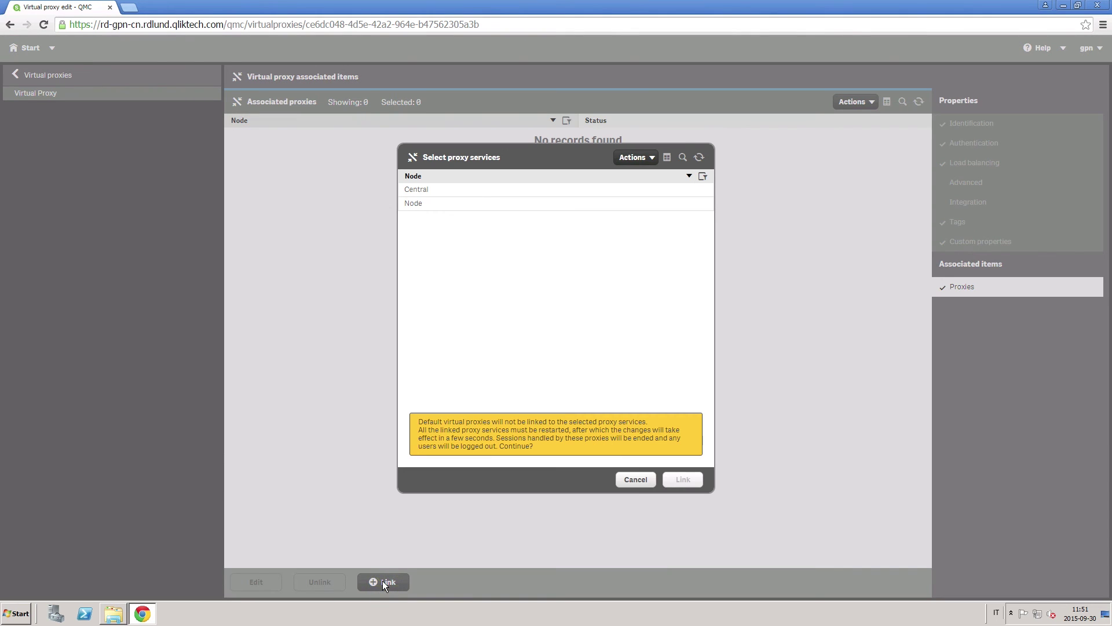
pyautogui.click(433, 204)
pyautogui.click(677, 480)
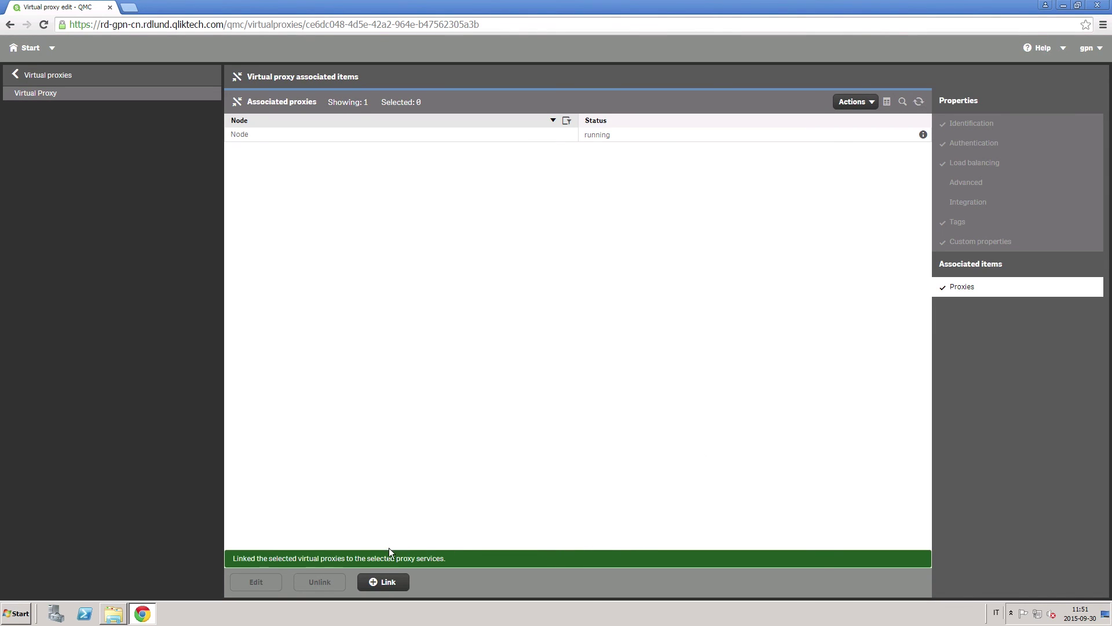